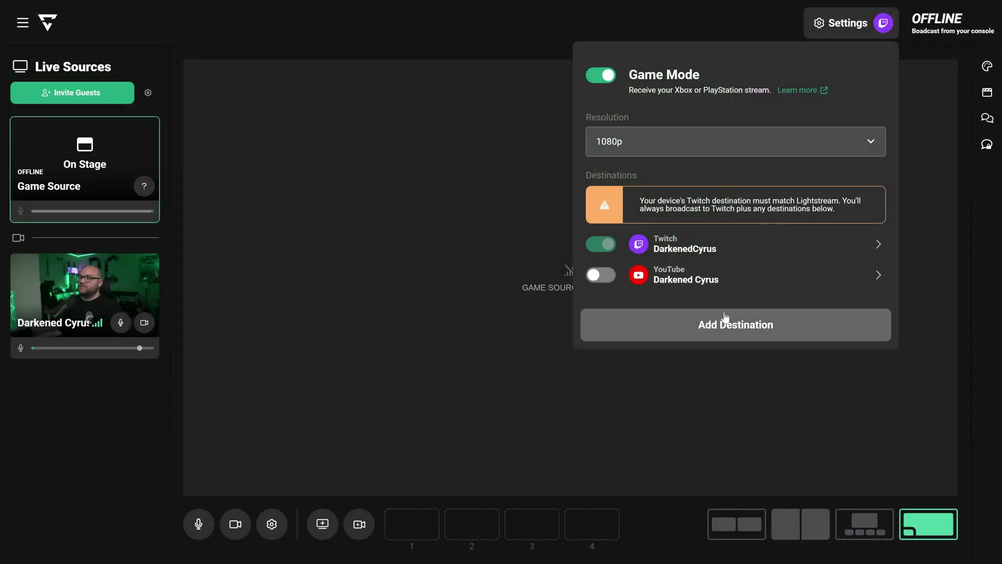
- Enable Game Mode in the streaming settings and place the webcam picture-in-picture with the game source
left_click(726, 322)
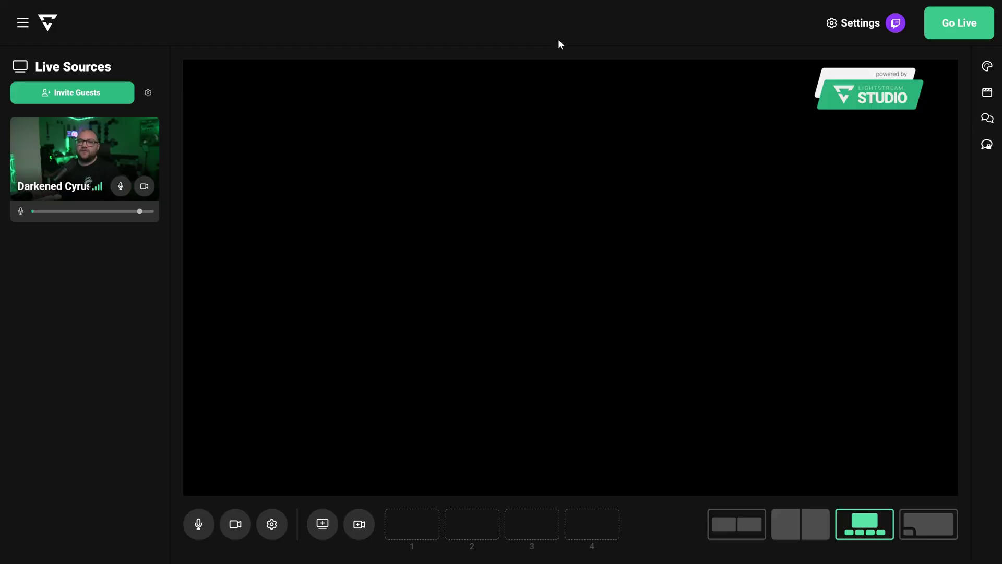
left_click(830, 30)
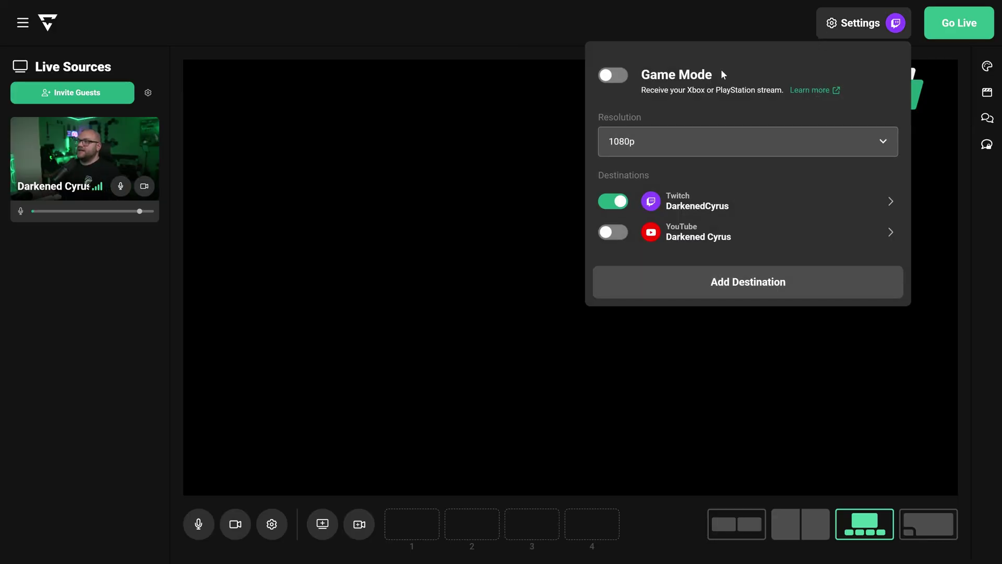
left_click(613, 75)
left_click(432, 45)
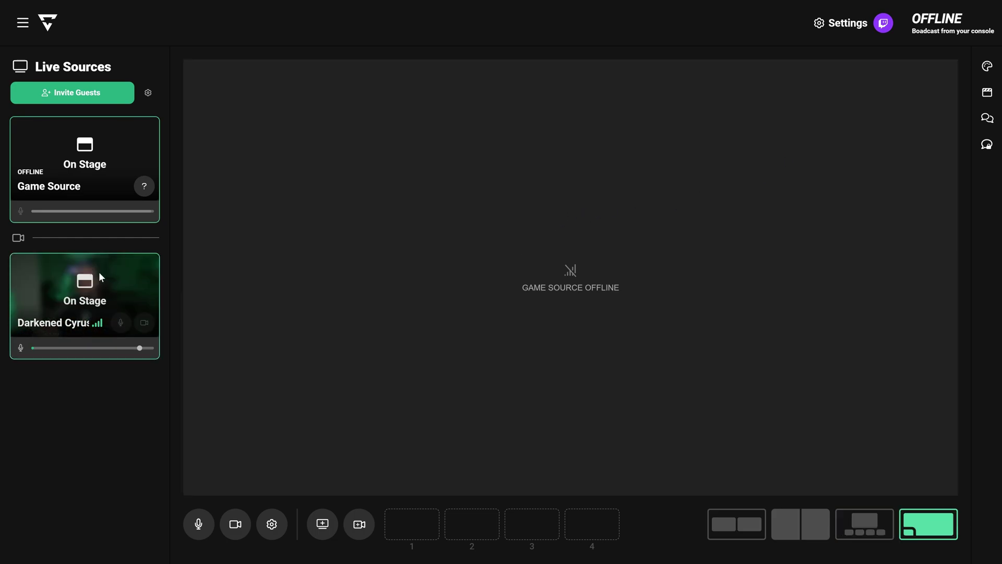
left_click_drag(98, 271, 431, 331)
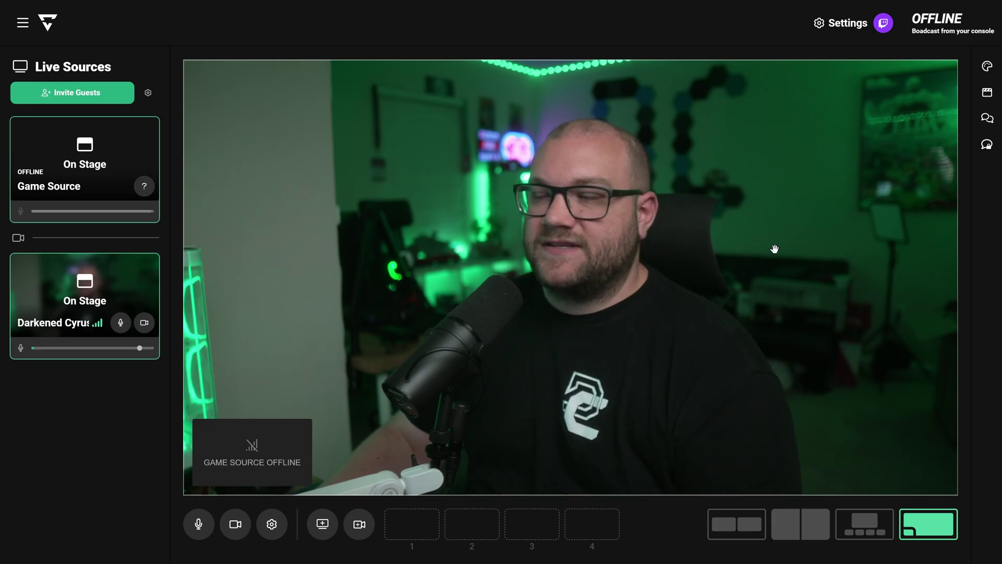
- Turn on participant name banners and set the primary colour to green #37B420
left_click(987, 69)
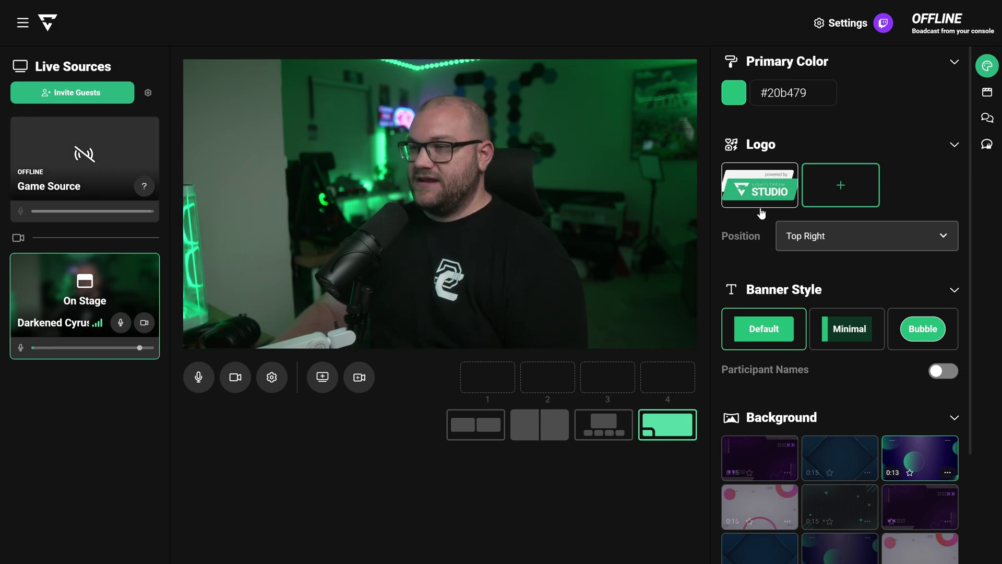
left_click(939, 379)
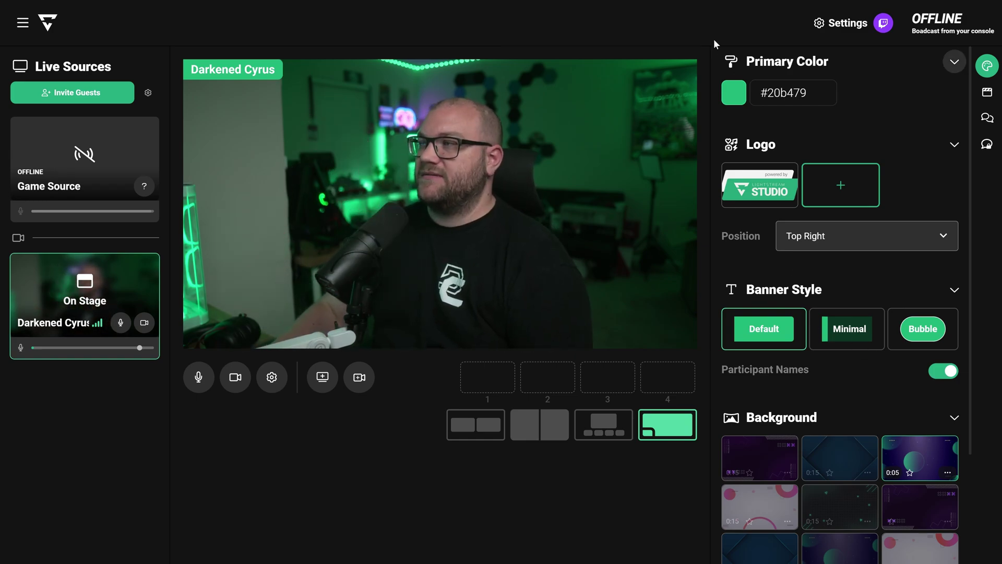
left_click(734, 94)
left_click_drag(885, 189, 894, 164)
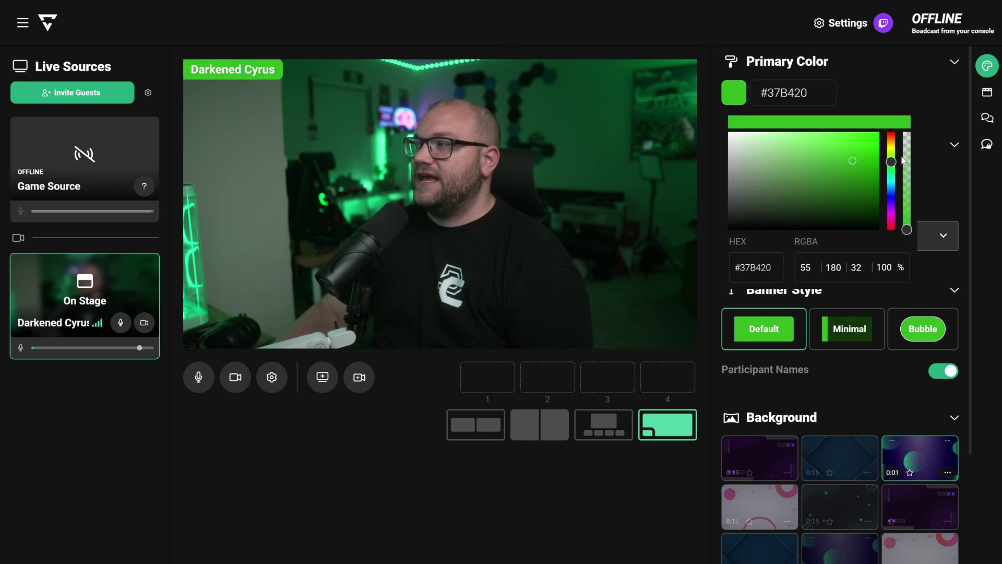
left_click(934, 199)
- Try the Minimal and Bubble banner styles, settle on Default, and leave the logo off
left_click(873, 327)
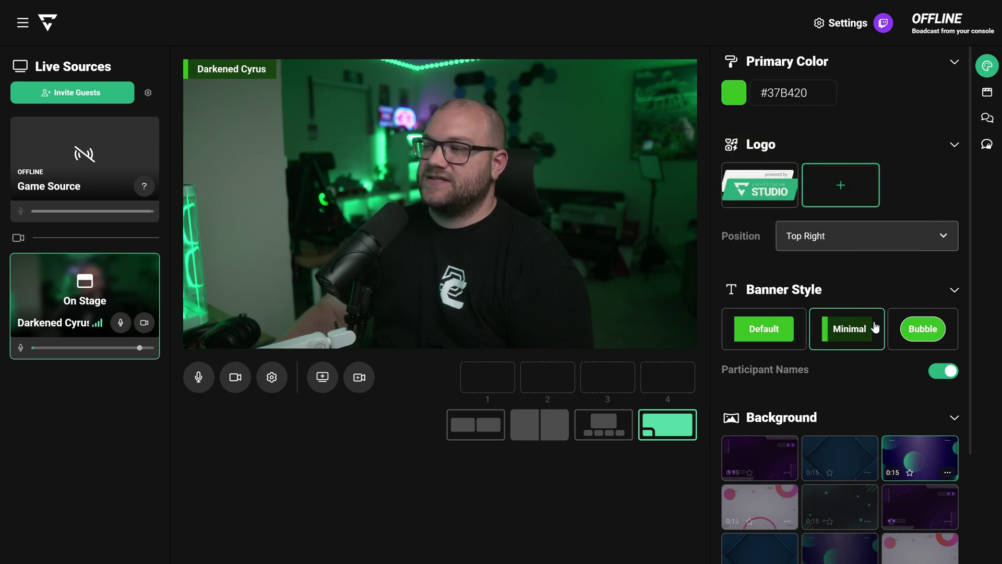
left_click(908, 335)
left_click(761, 345)
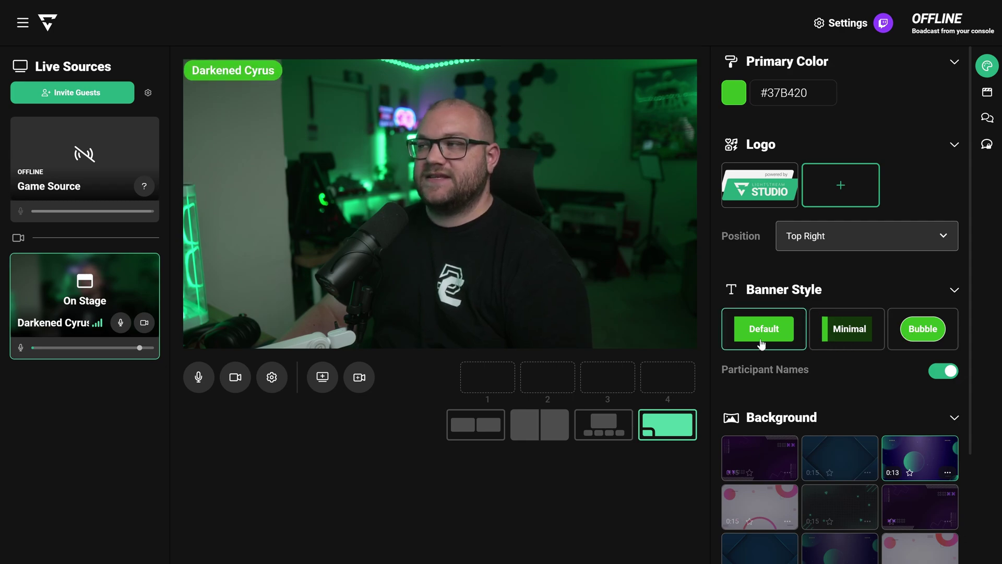
left_click(763, 192)
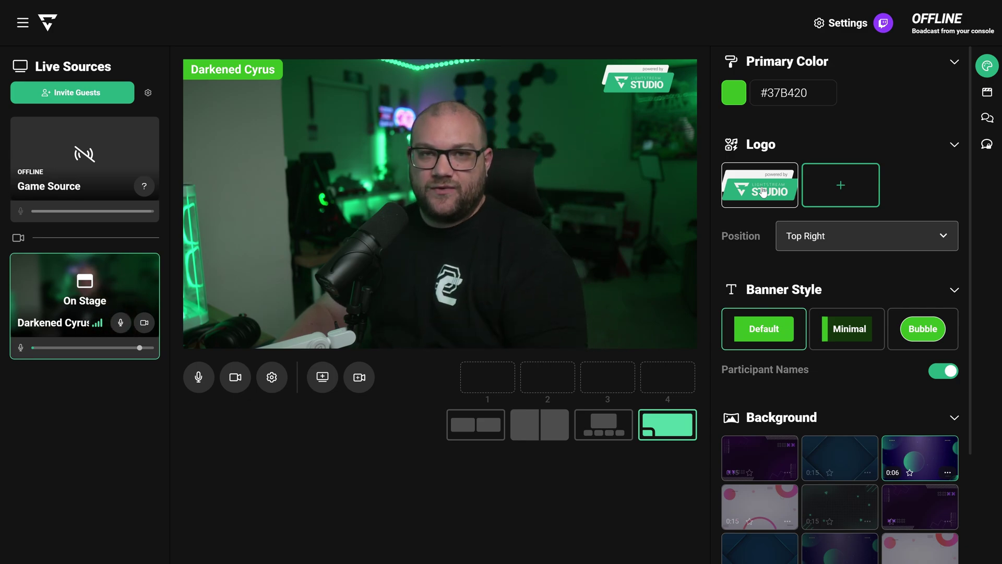
left_click(763, 192)
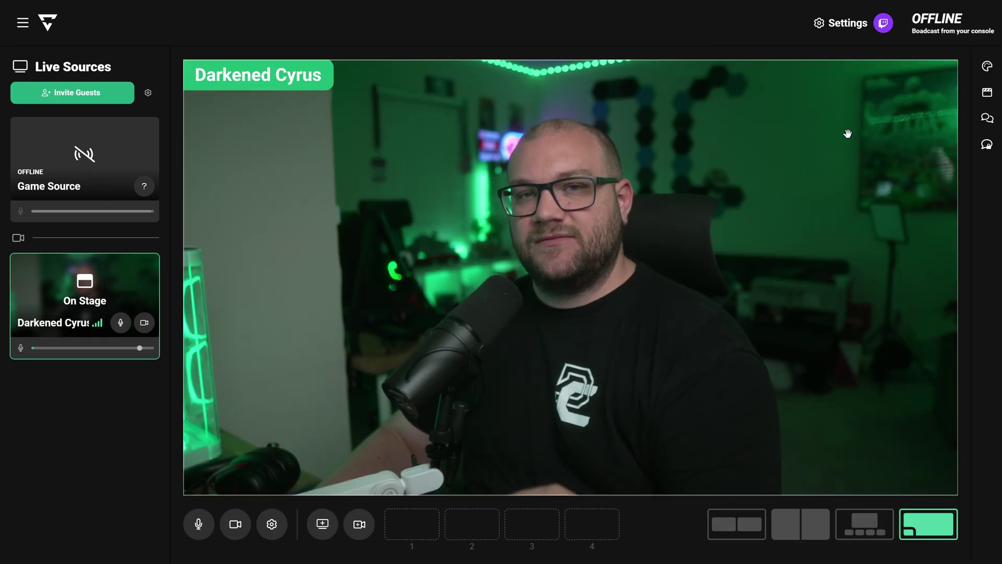
- Browse the Produce tools, start a new URL overlay, and activate the XPN Overlay card
left_click(987, 97)
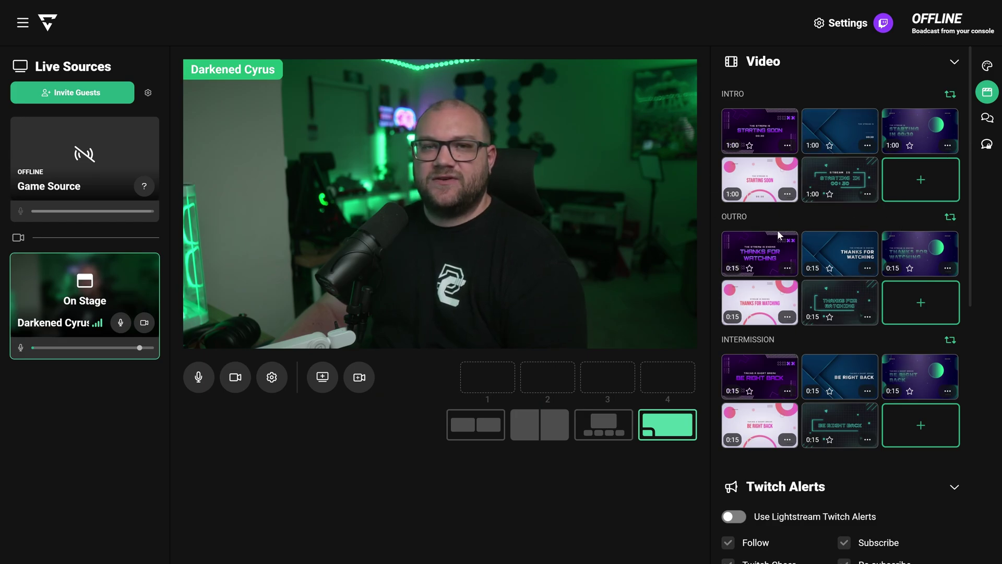
scroll(790, 226, "down", 6)
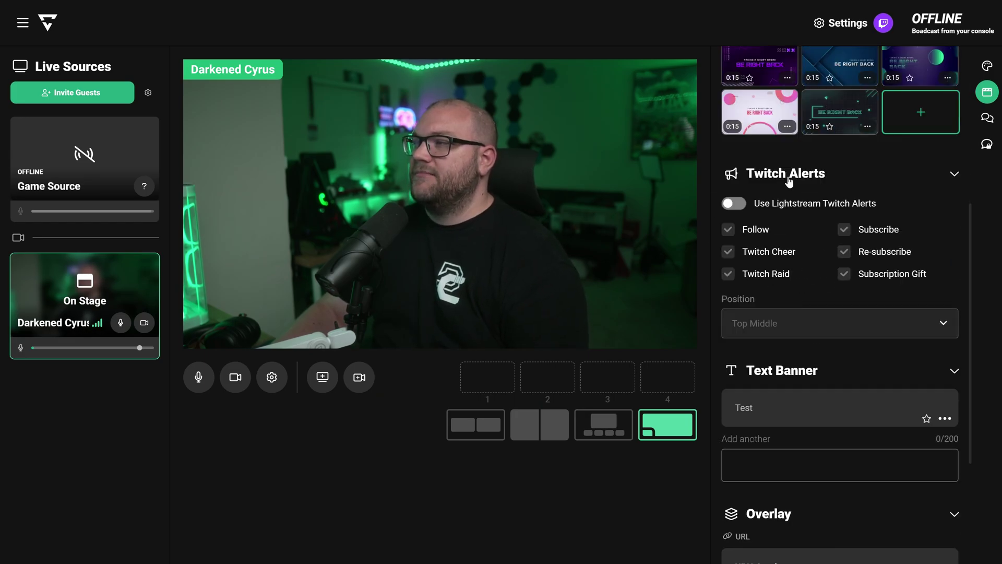
scroll(786, 187, "down", 3)
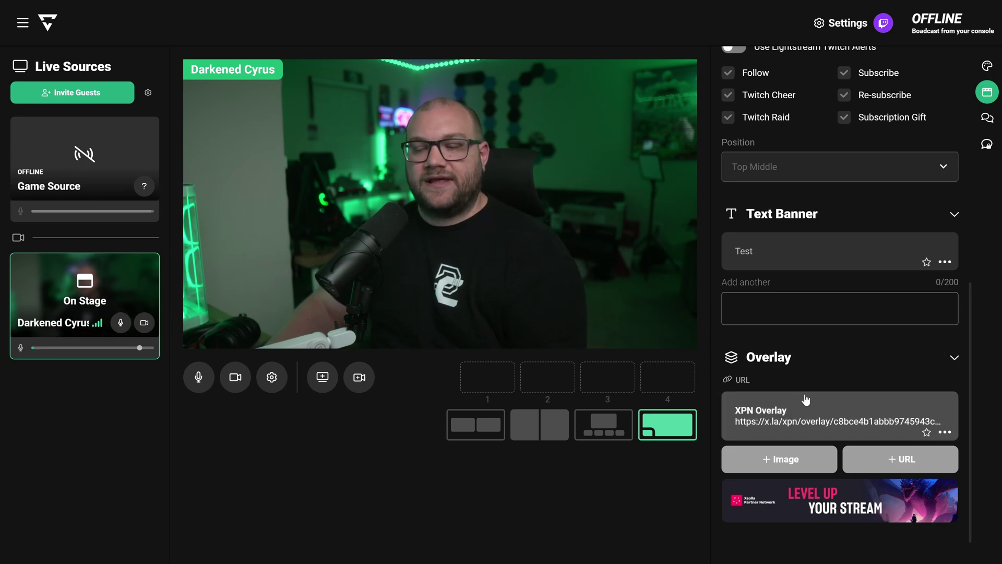
scroll(811, 400, "down", 1)
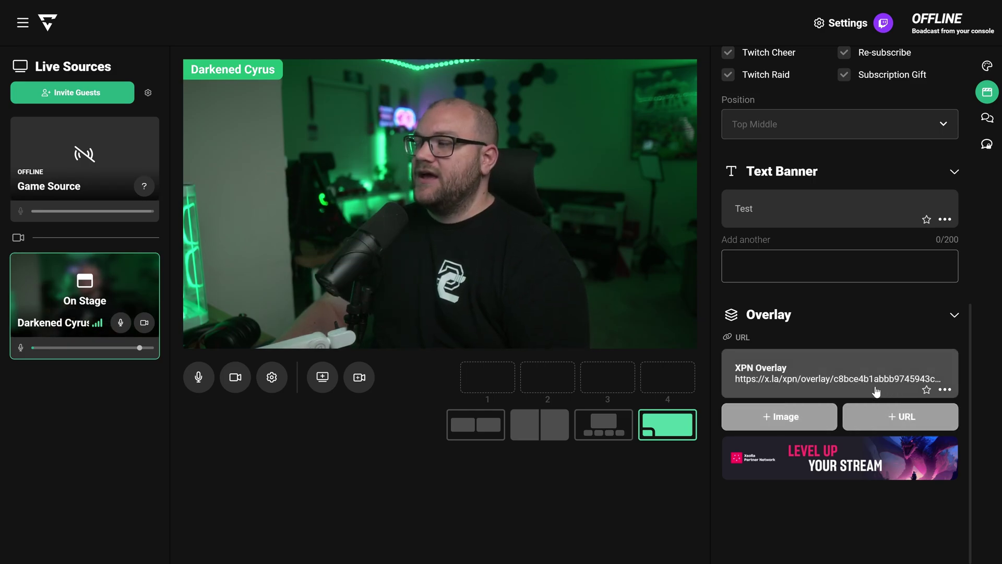
left_click(900, 417)
scroll(860, 408, "down", 2)
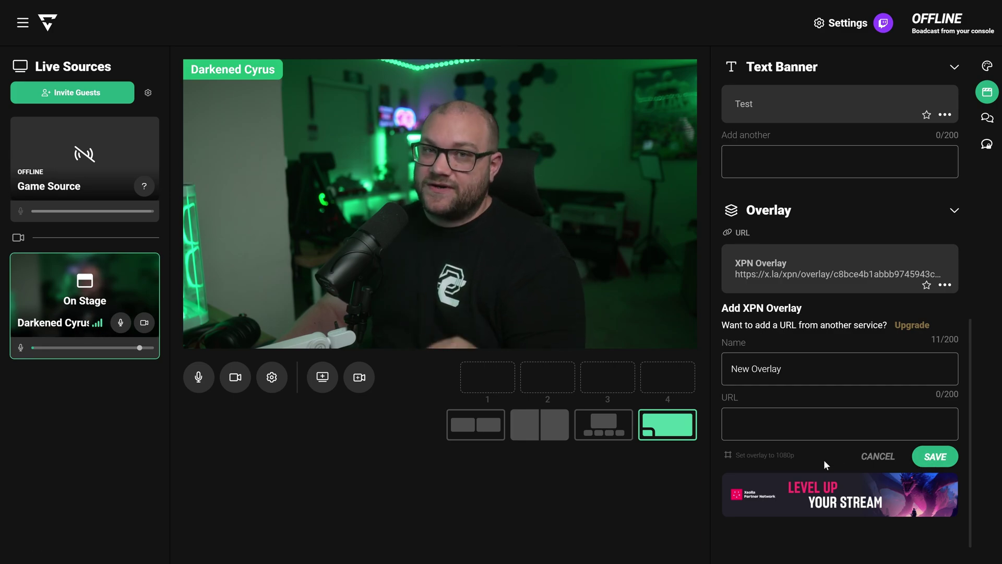
left_click(807, 273)
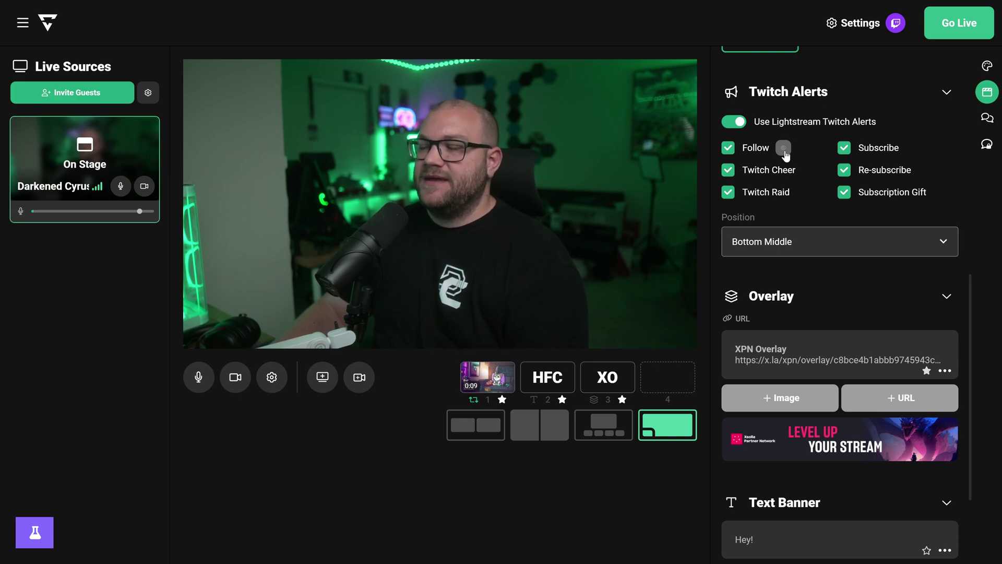
- Preview Follow and Subscription Gift alerts, trying Top Middle before returning alerts to Bottom Middle
left_click(783, 148)
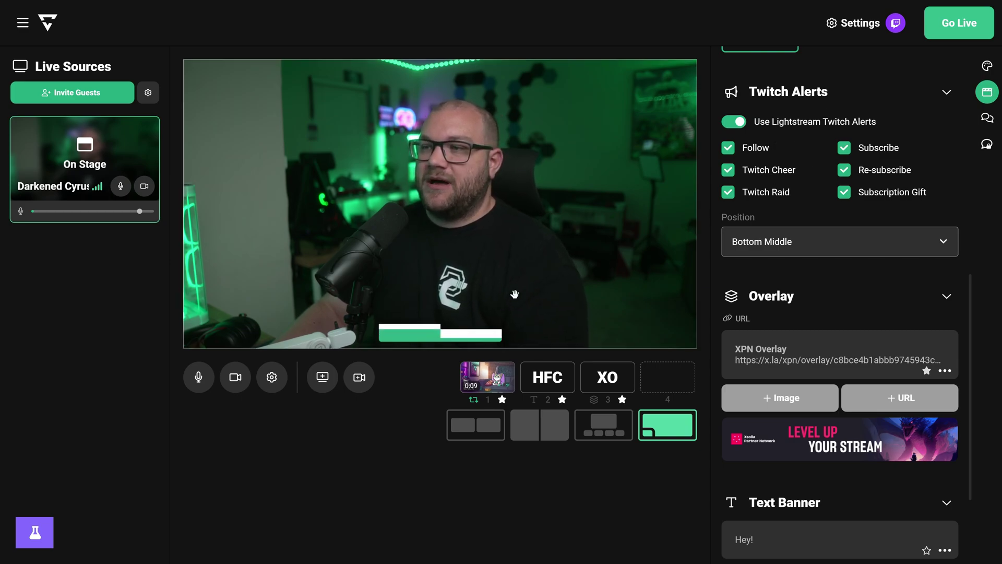
left_click(833, 250)
left_click(781, 273)
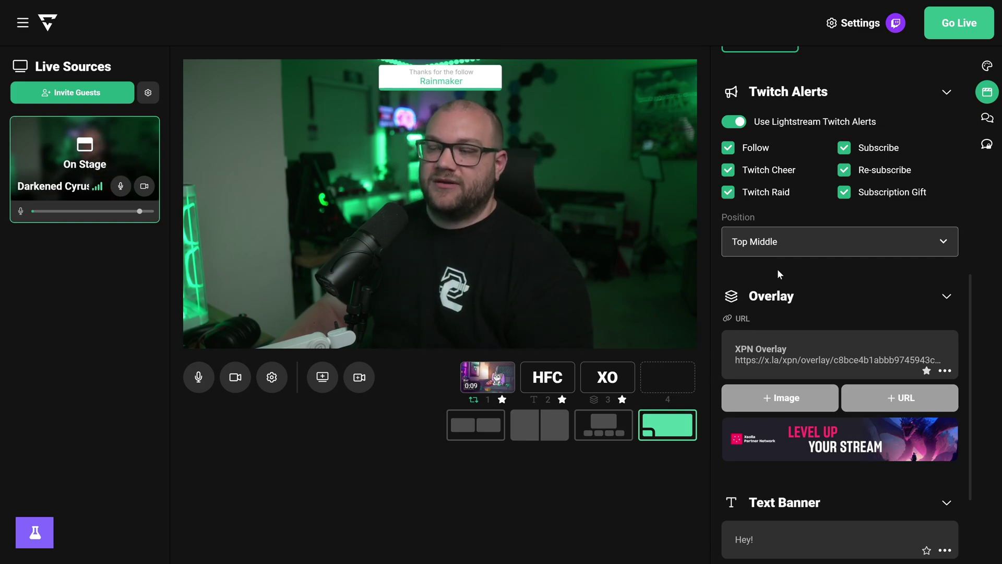
left_click(799, 241)
left_click(779, 301)
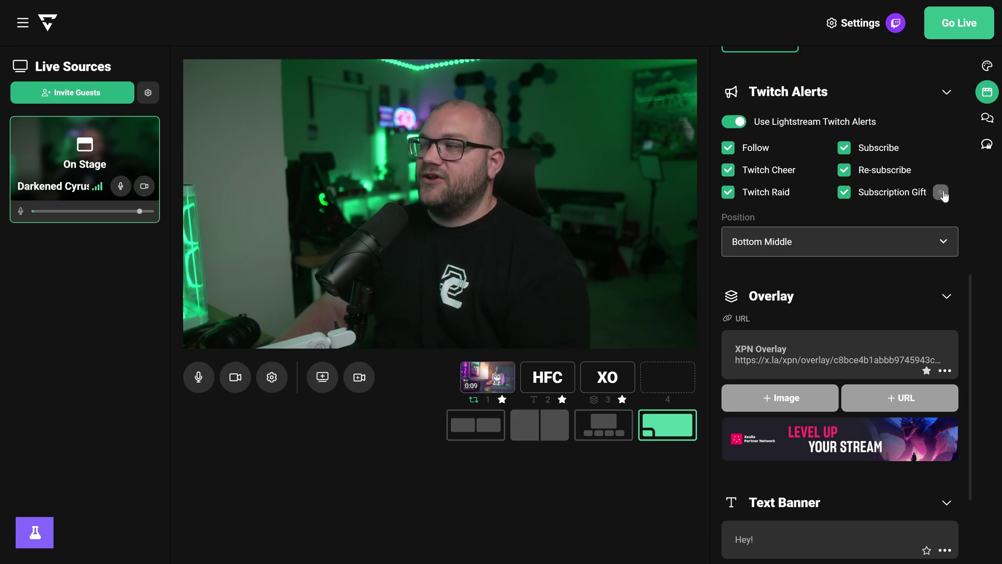
left_click(937, 197)
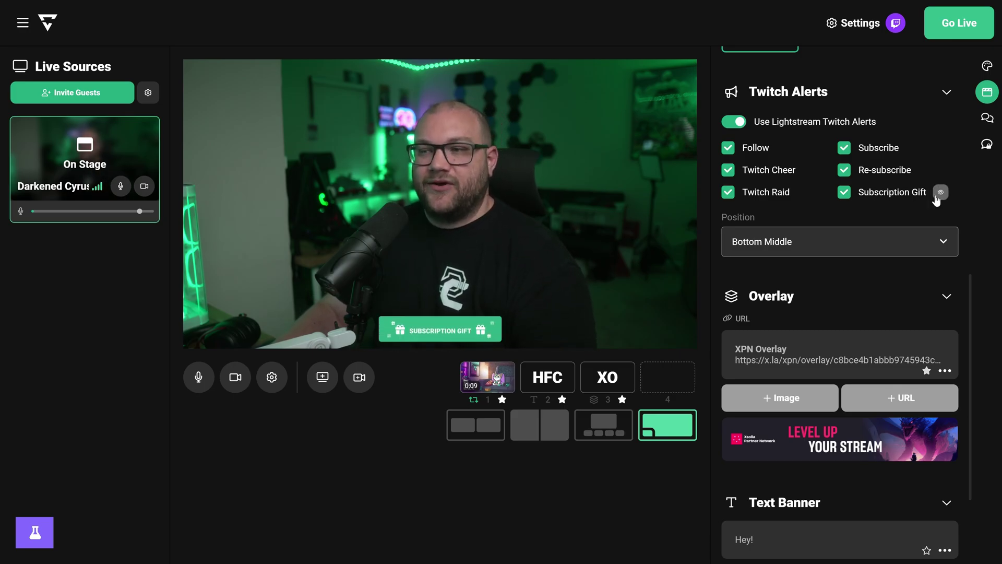
scroll(844, 401, "up", 10)
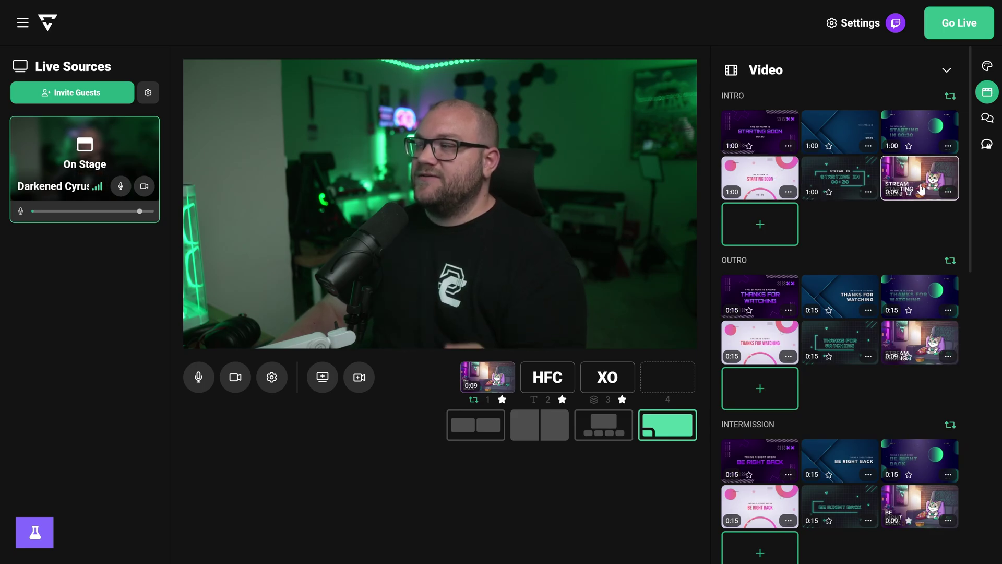
- Switch the stage to the Be Right Back intermission, then return to the camera with Shift+1
scroll(908, 219, "down", 1)
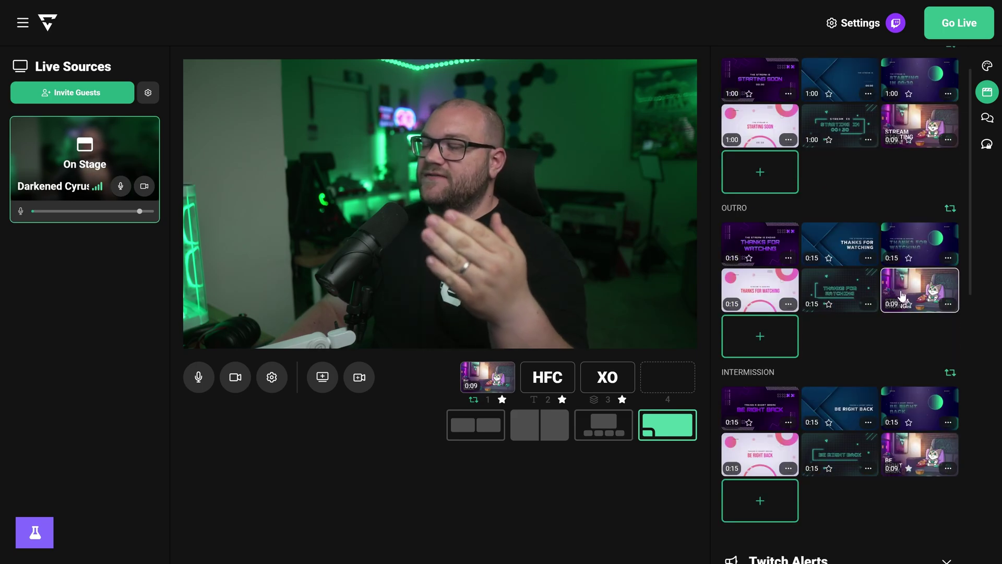
scroll(903, 300, "down", 1)
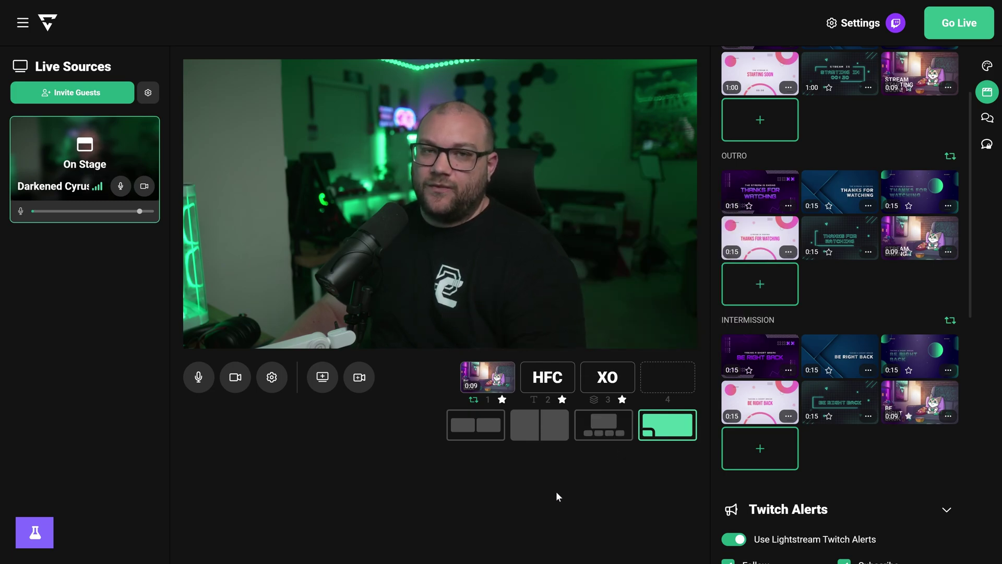
left_click(489, 381)
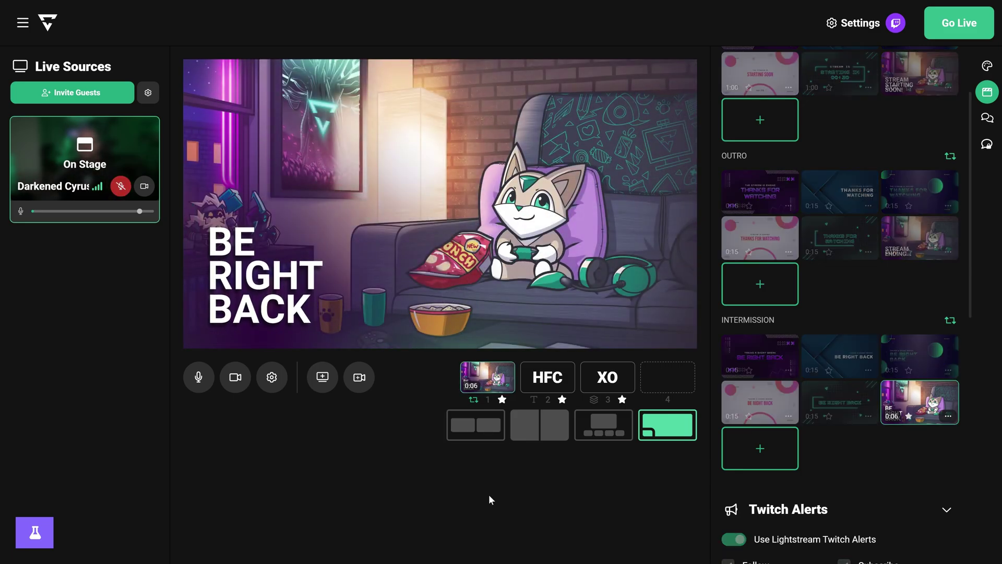
key("shift+1")
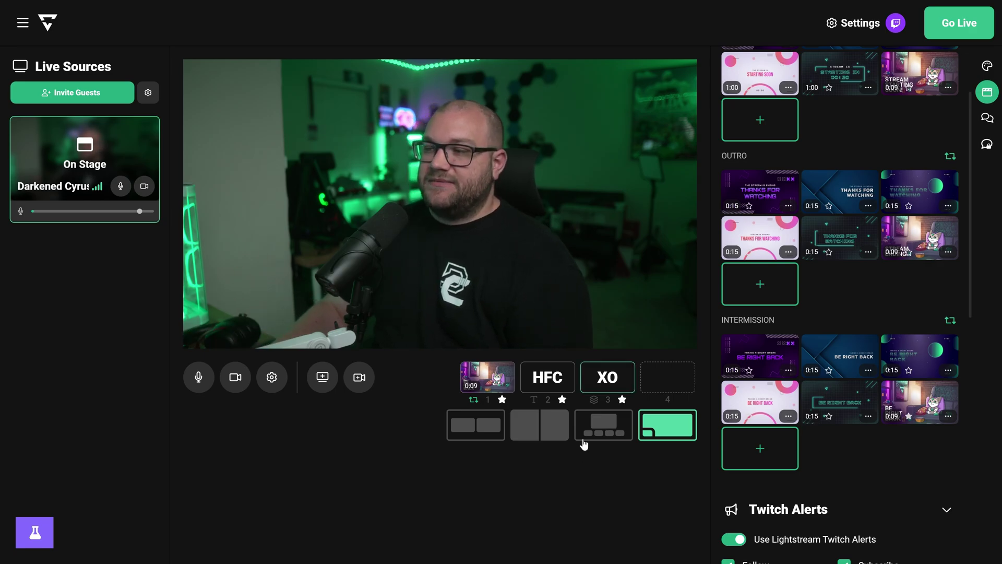
- Turn on the XO alerts and follower goal overlay and add LofiBeam Outro to slot 4
left_click(613, 384)
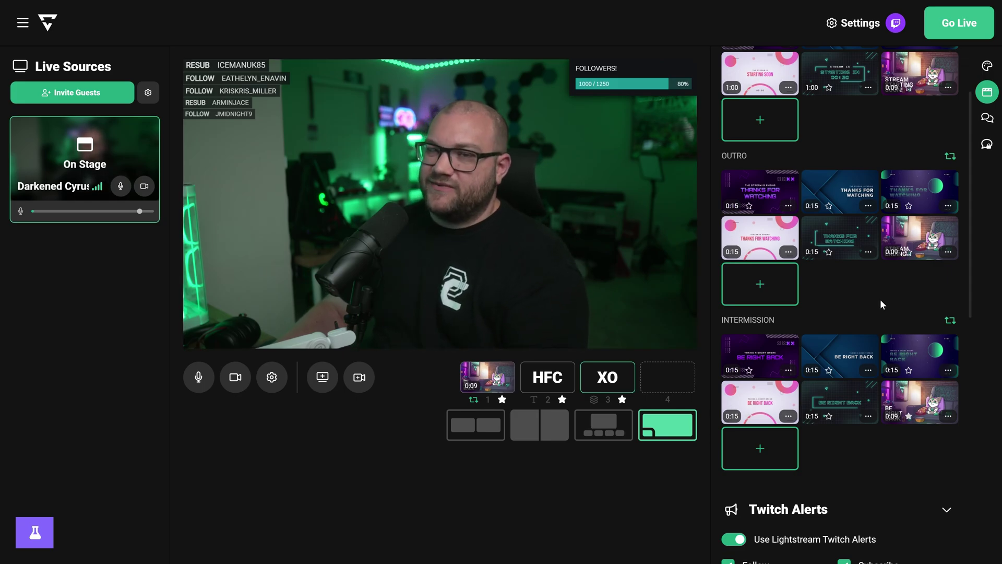
left_click(909, 256)
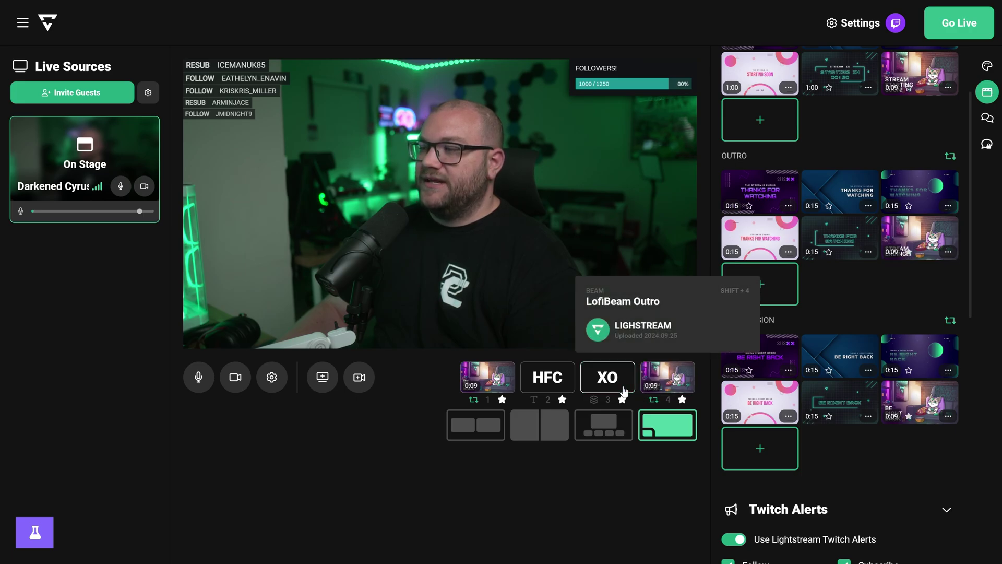
left_click_drag(667, 377, 548, 377)
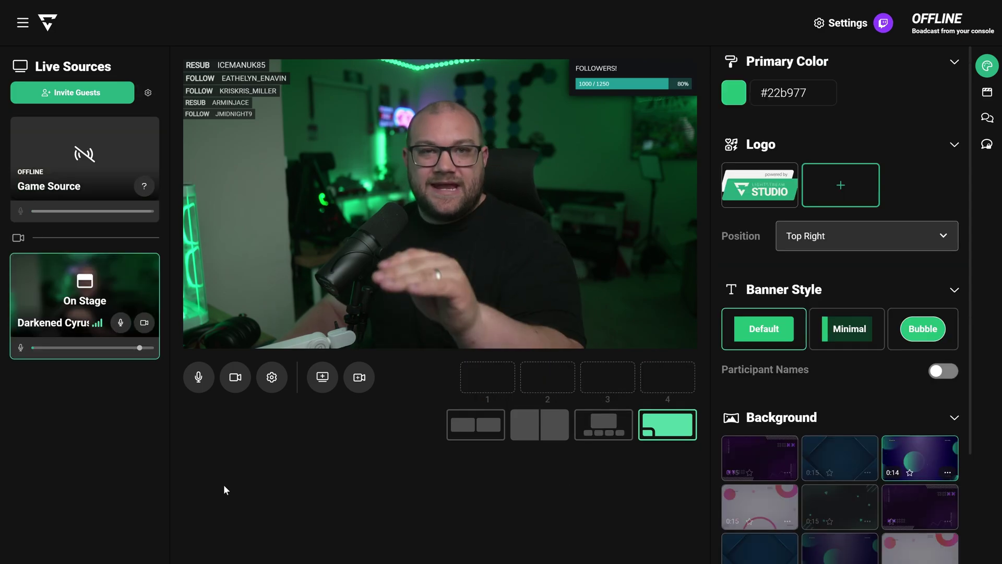
- Bring the Game Source on stage, testing webcam swaps between inset and full stage view
left_click(62, 146)
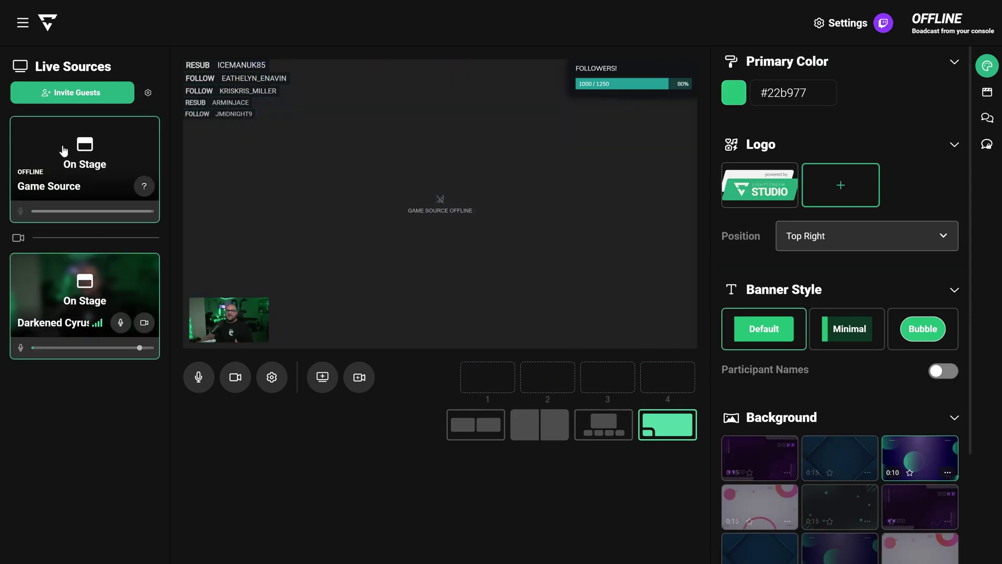
left_click_drag(229, 319, 309, 242)
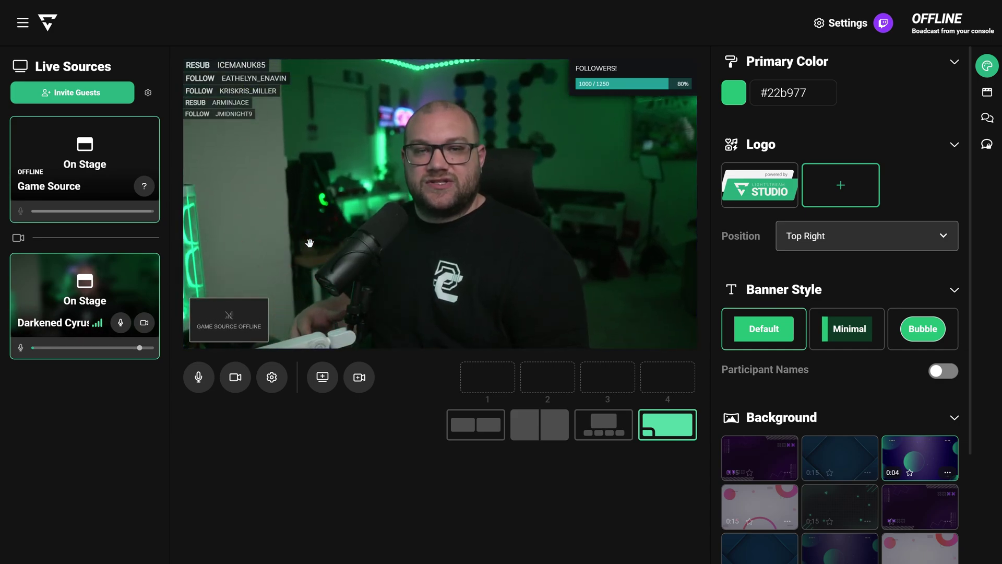
left_click(233, 319)
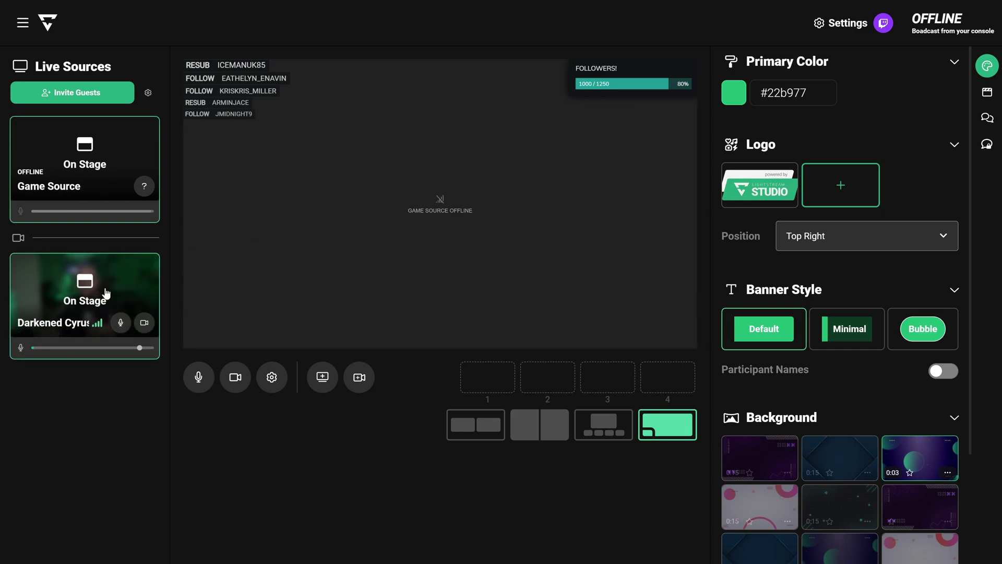
left_click(107, 294)
left_click(245, 320)
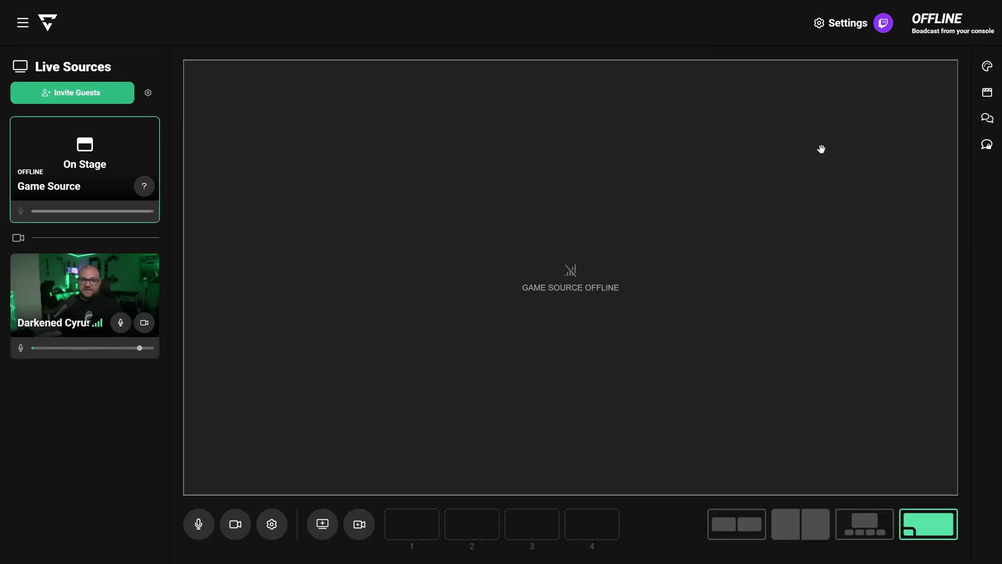
left_click(842, 28)
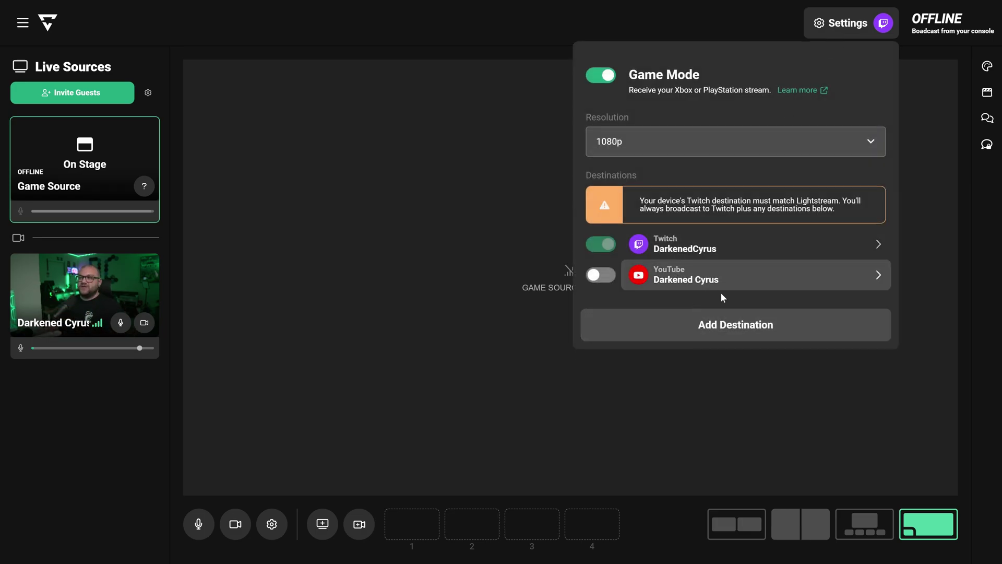
- Review the custom RTMP destination form and the Twitch and YouTube destination details, closing each
left_click(726, 319)
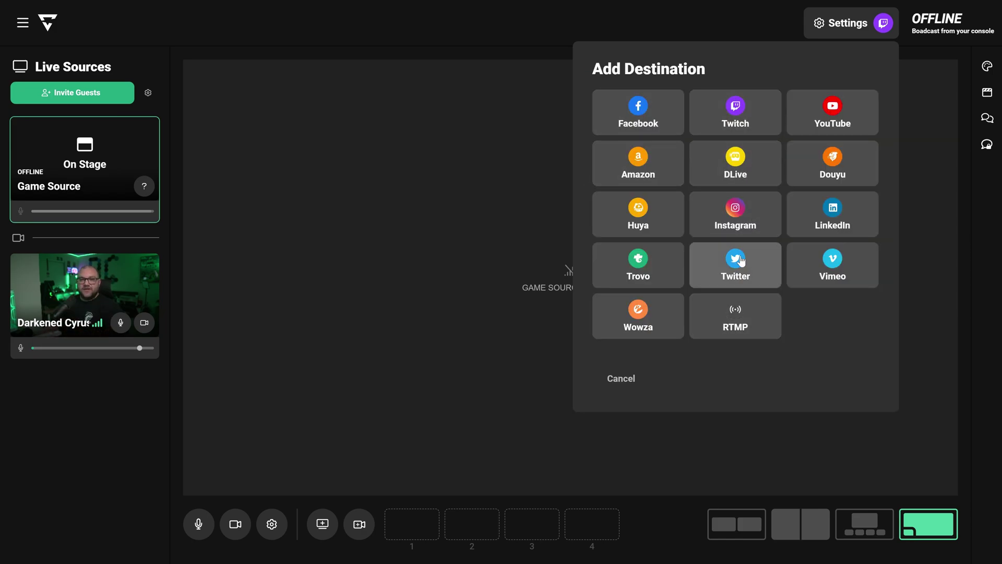
left_click(751, 320)
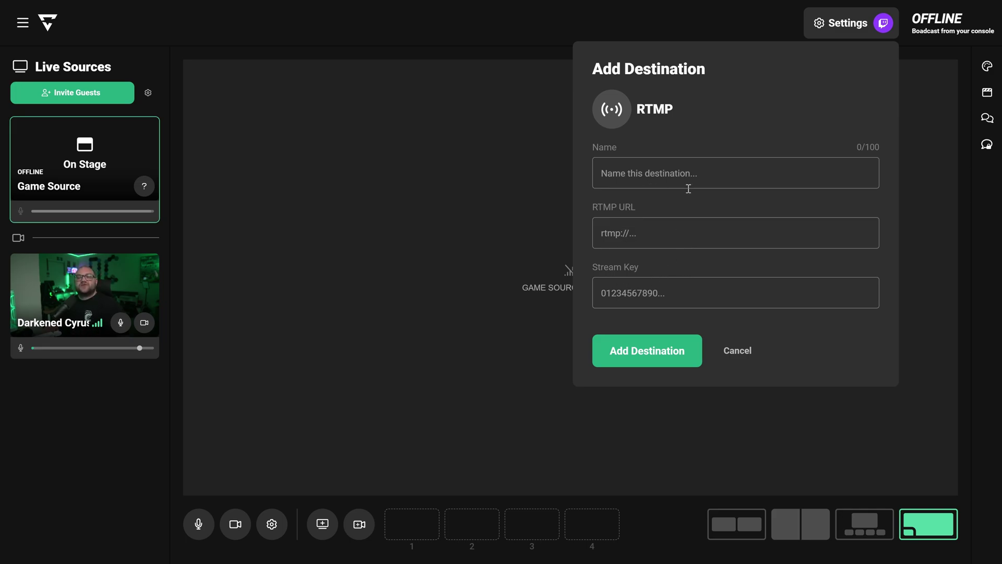
key("Escape")
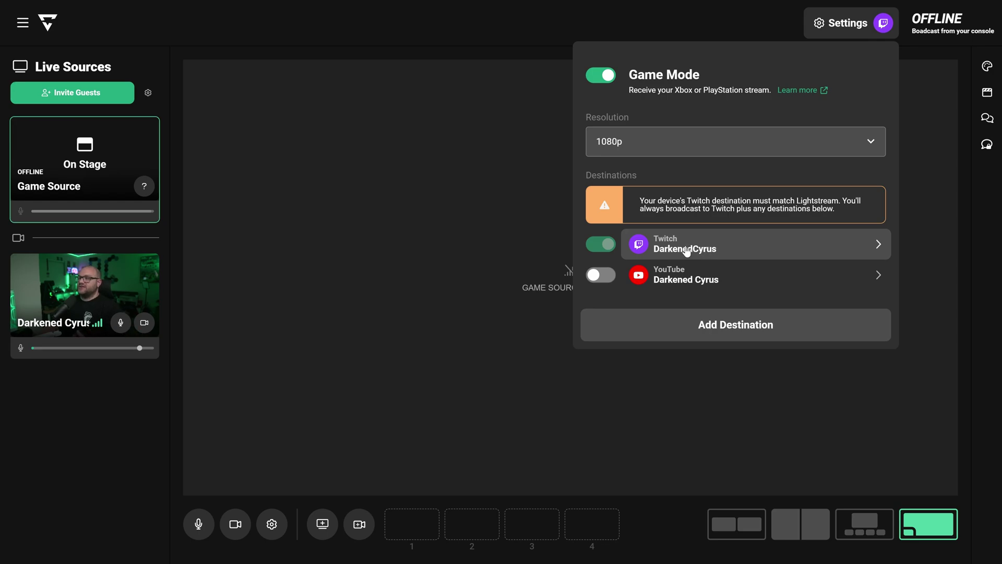
left_click(687, 251)
left_click(697, 257)
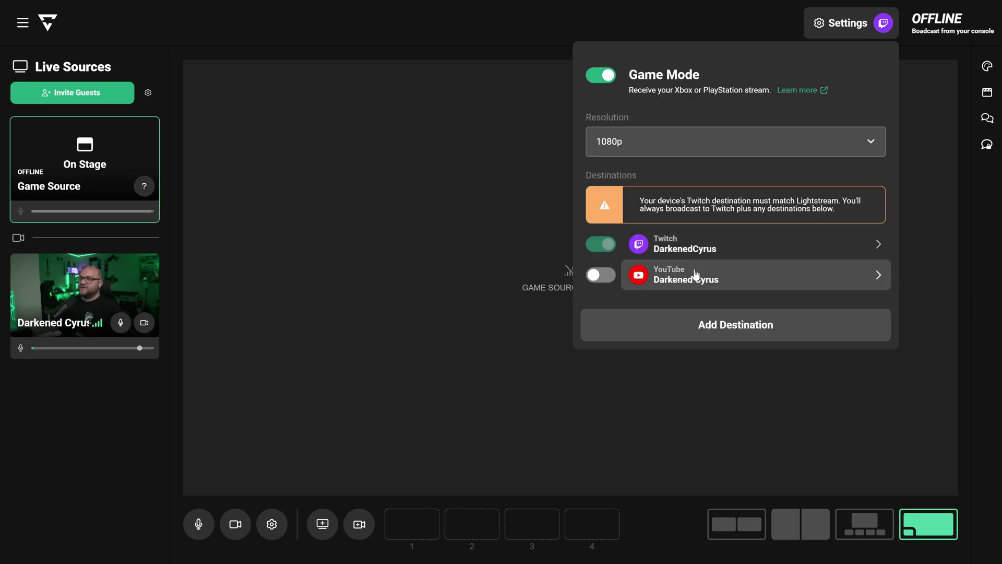
left_click(696, 271)
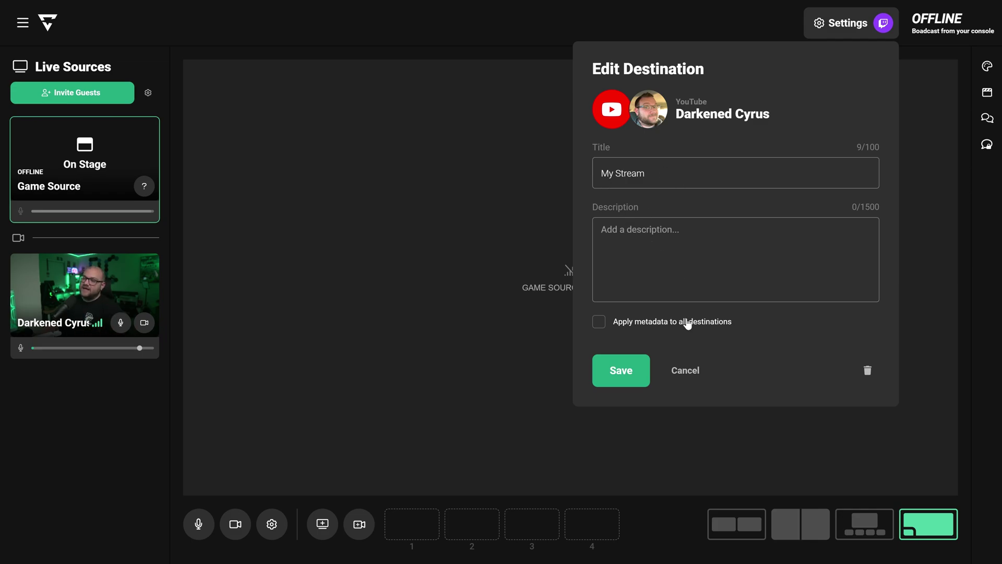
left_click(686, 371)
- Enable the YouTube destination alongside Twitch, keeping the stream at 1080p
left_click(603, 276)
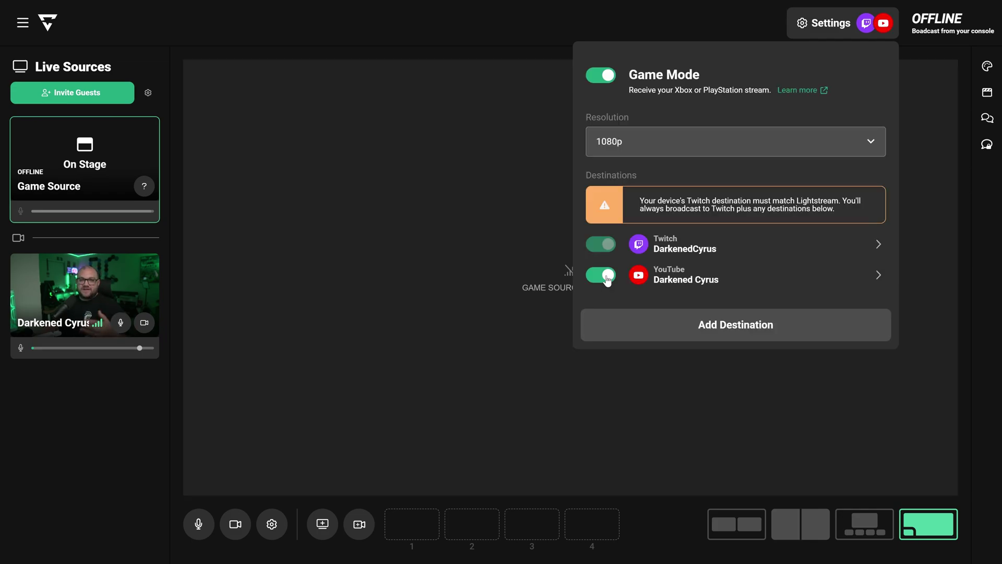
left_click(606, 277)
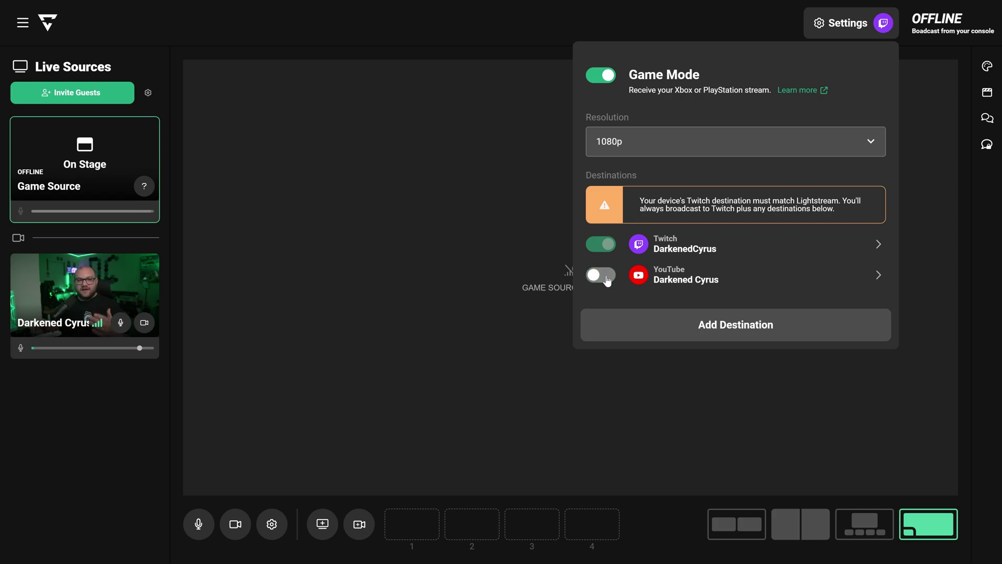
left_click(606, 277)
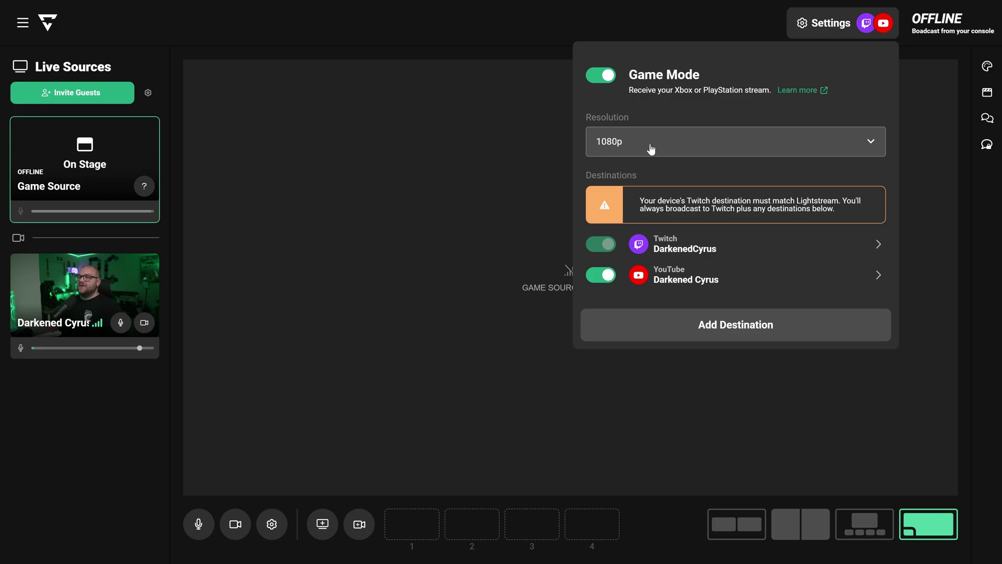
left_click(651, 149)
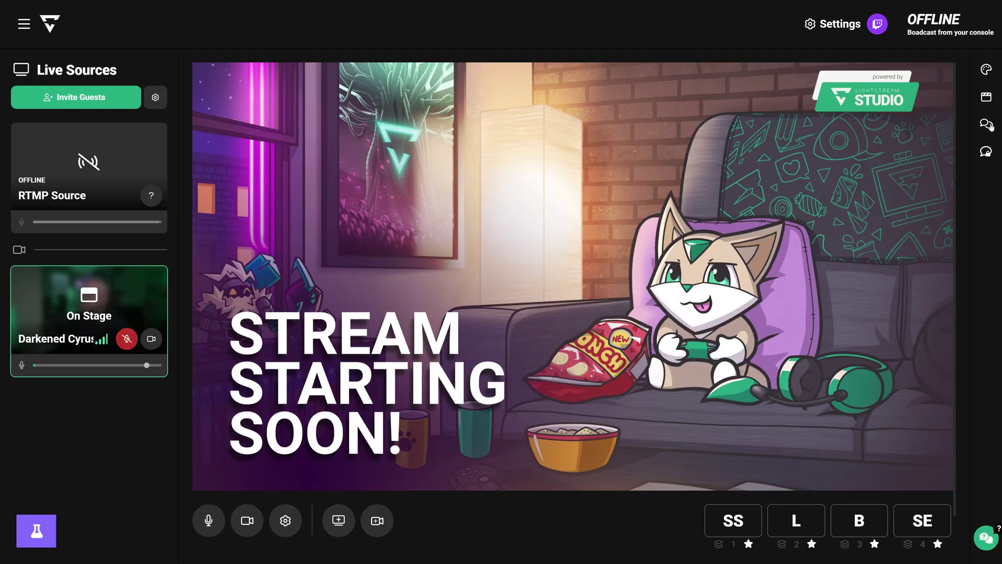
- View the Platform Chat panel, then the Guest Chat panel
left_click(986, 124)
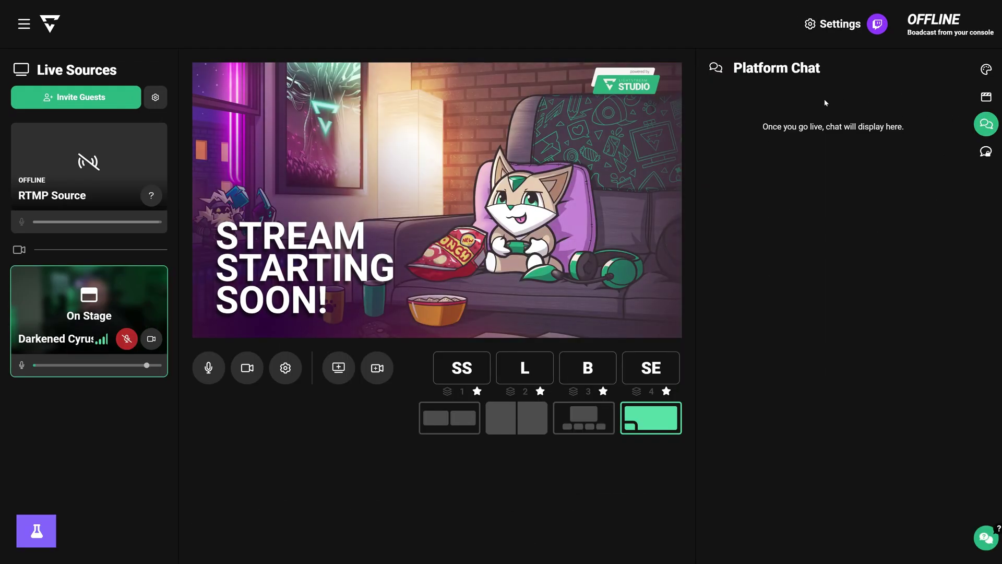
left_click(986, 153)
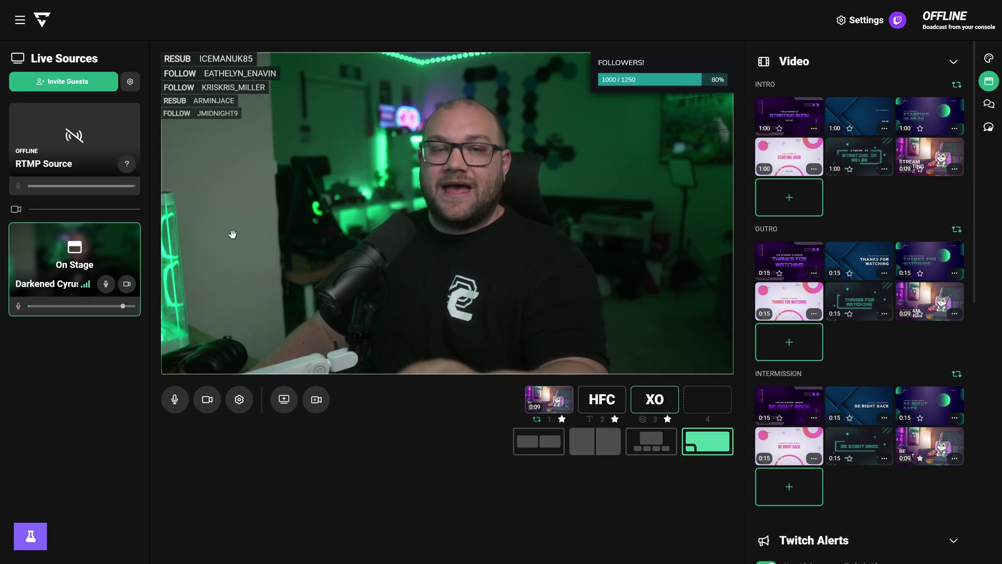
- Bring the RTMP Source onto the stage alone, removing the webcam card
left_click(87, 134)
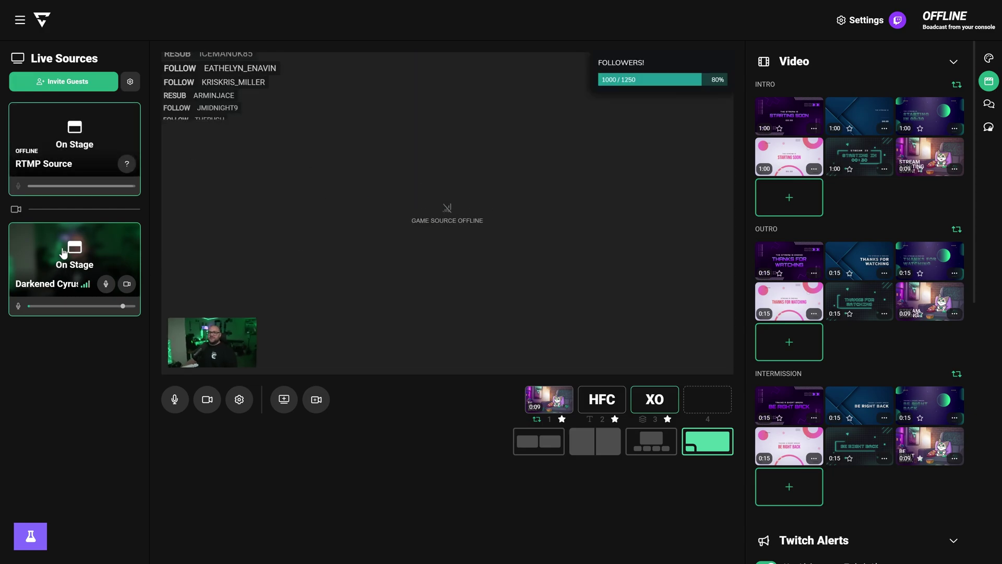
left_click(74, 255)
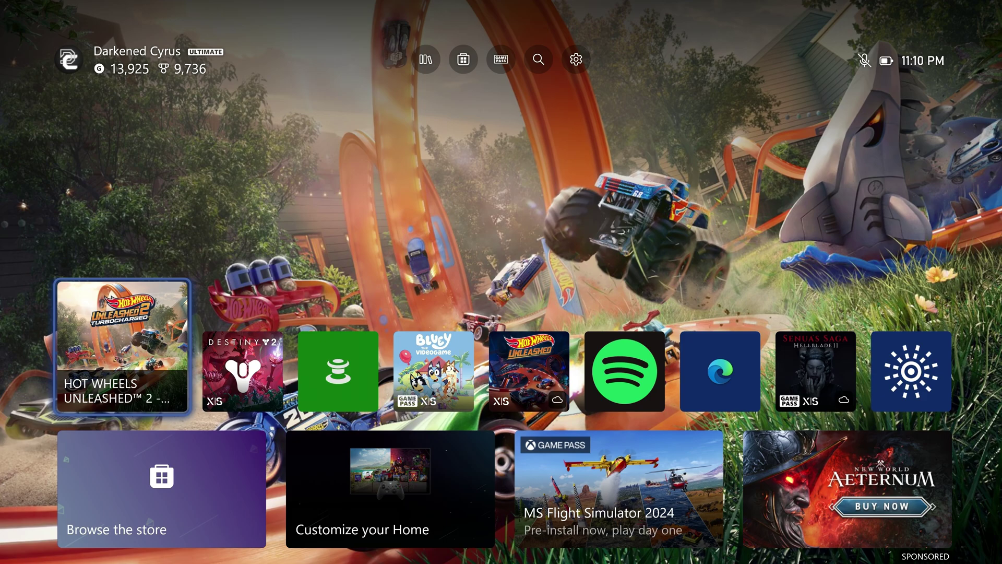
- Launch Hot Wheels Unleashed 2 and open the Twitch Live streaming panel under Capture & share
key("Return")
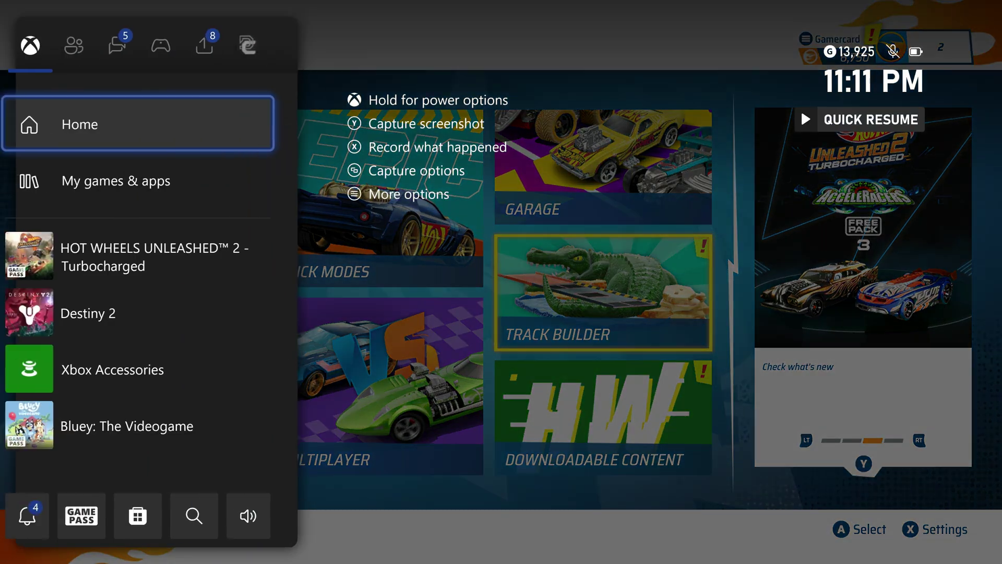
key("Right")
key("Right")
key("Right")
key("Right")
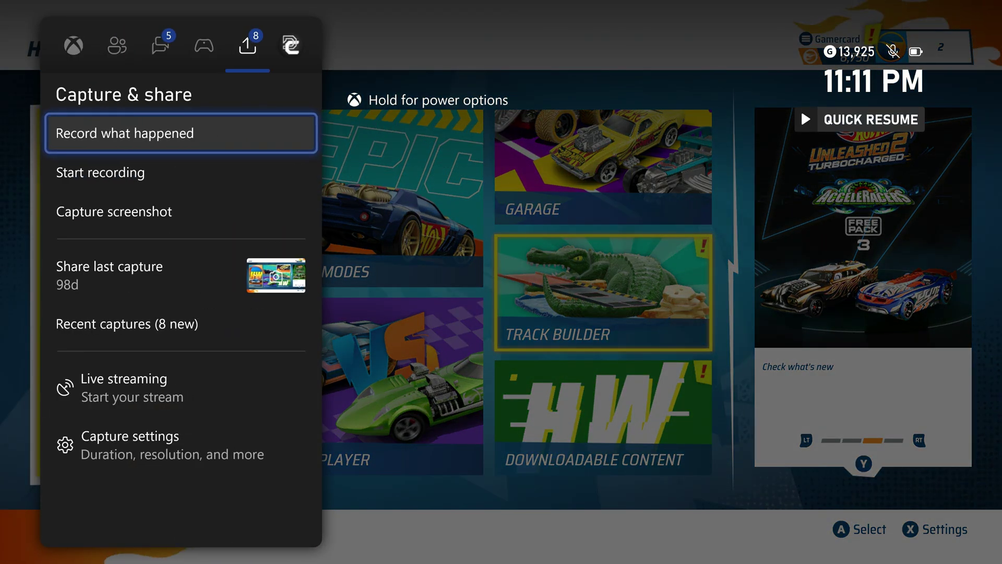
key("Down")
key("Down")
key("Down")
key("Down")
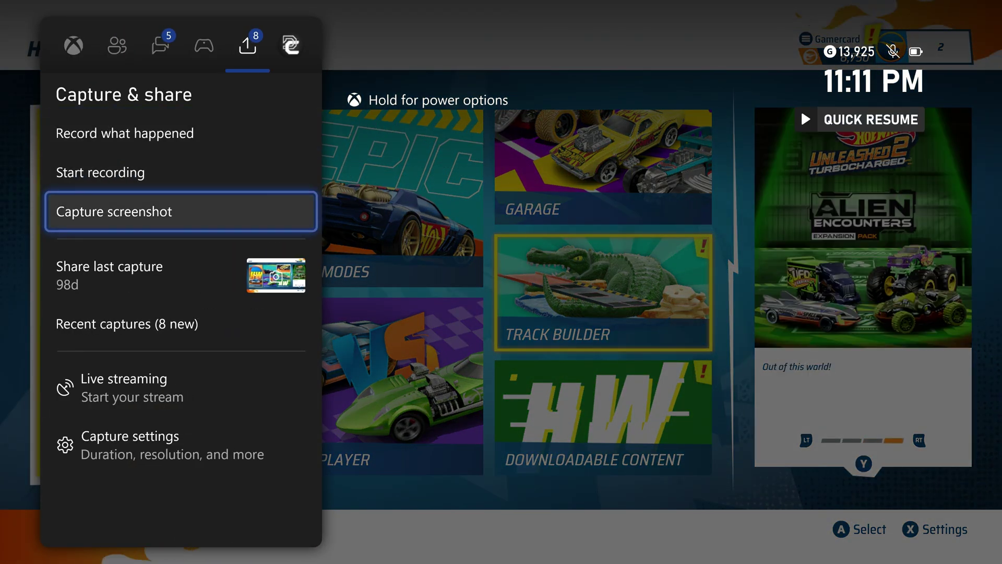
key("Down")
key("Return")
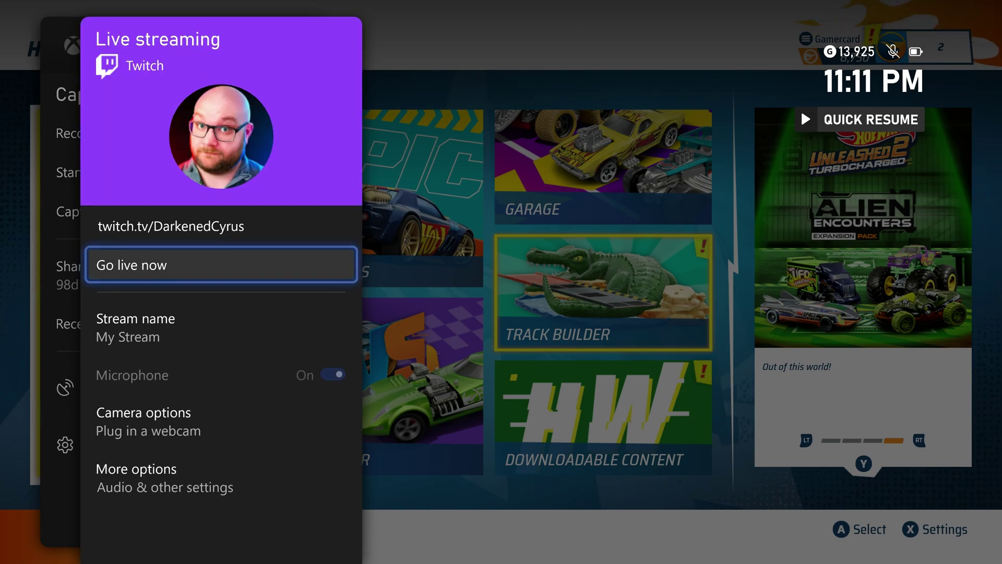
- Keep the stream name 'My Stream' and the 1080p – 6000 kbps quality setting
key("Down")
key("Return")
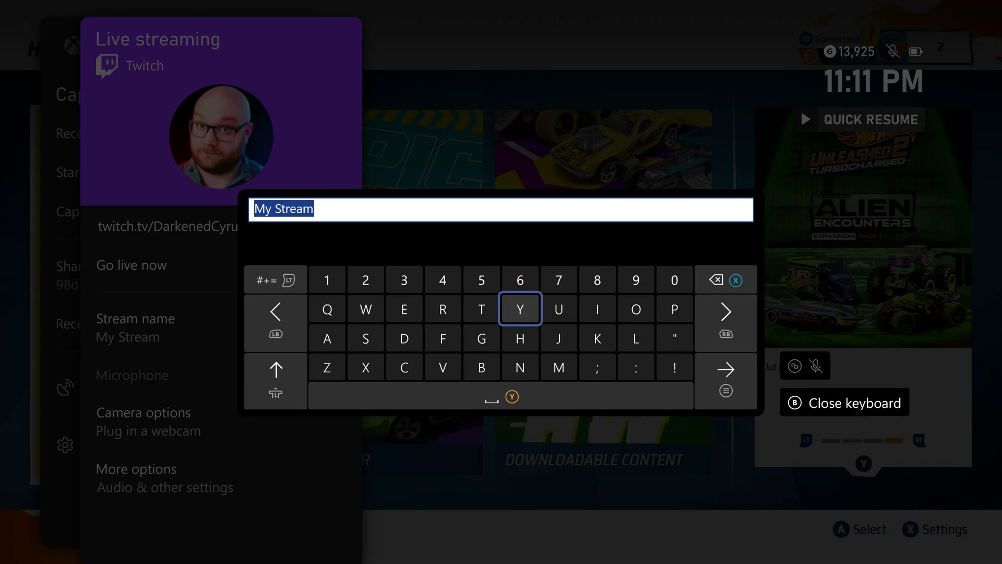
key("Escape")
key("Down")
key("Down")
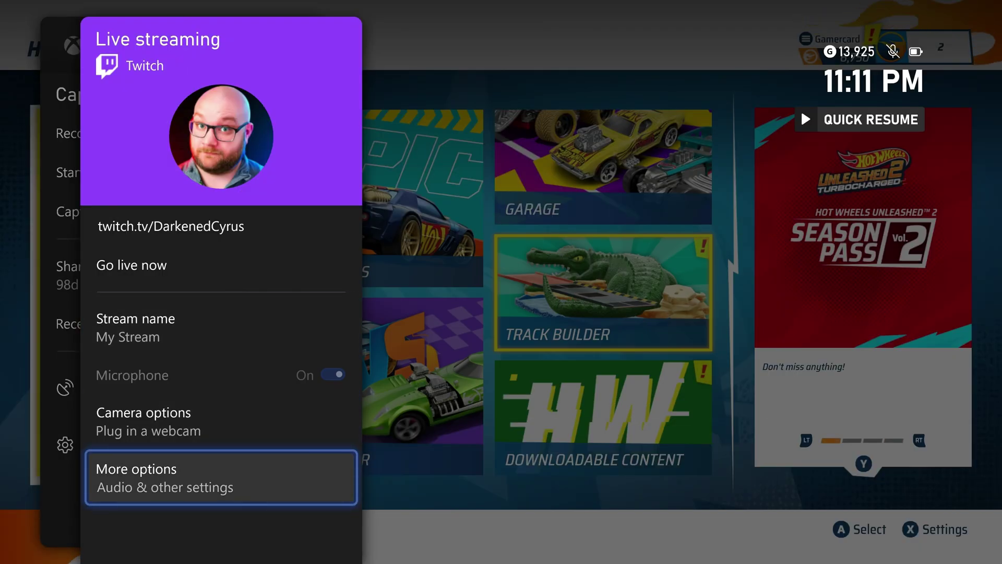
key("Return")
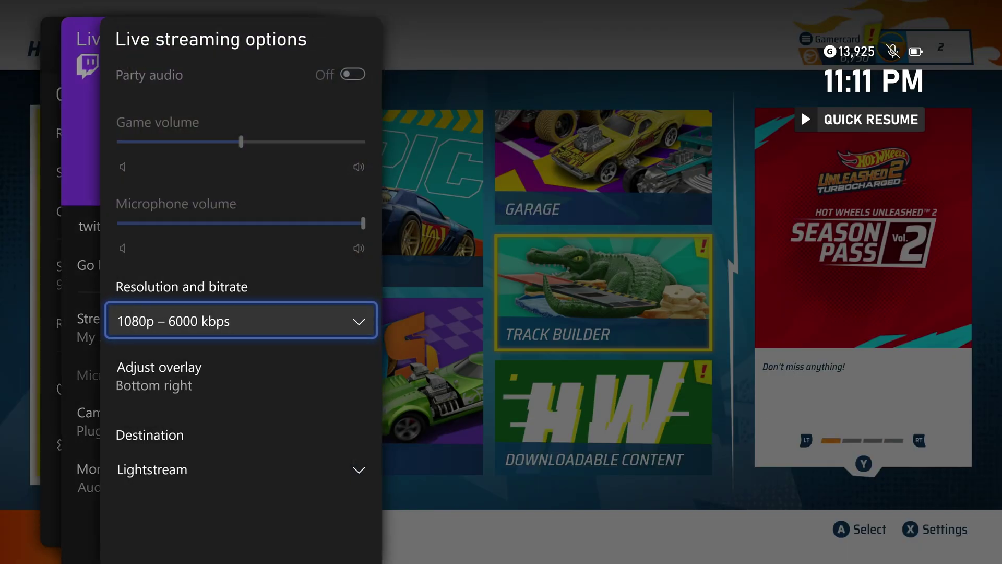
key("Return")
key("Escape")
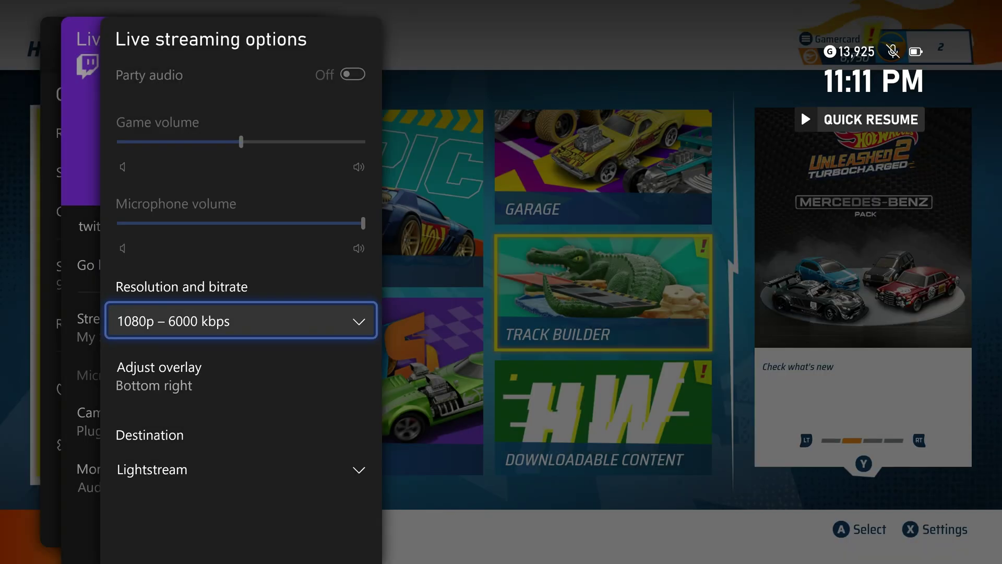
key("Return")
key("Down")
key("Down")
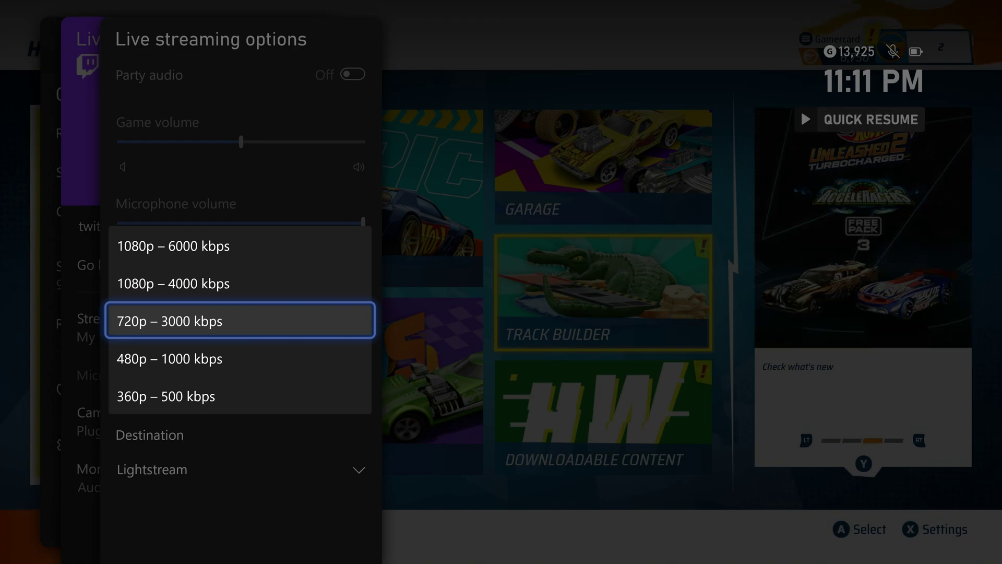
key("Up")
key("Up")
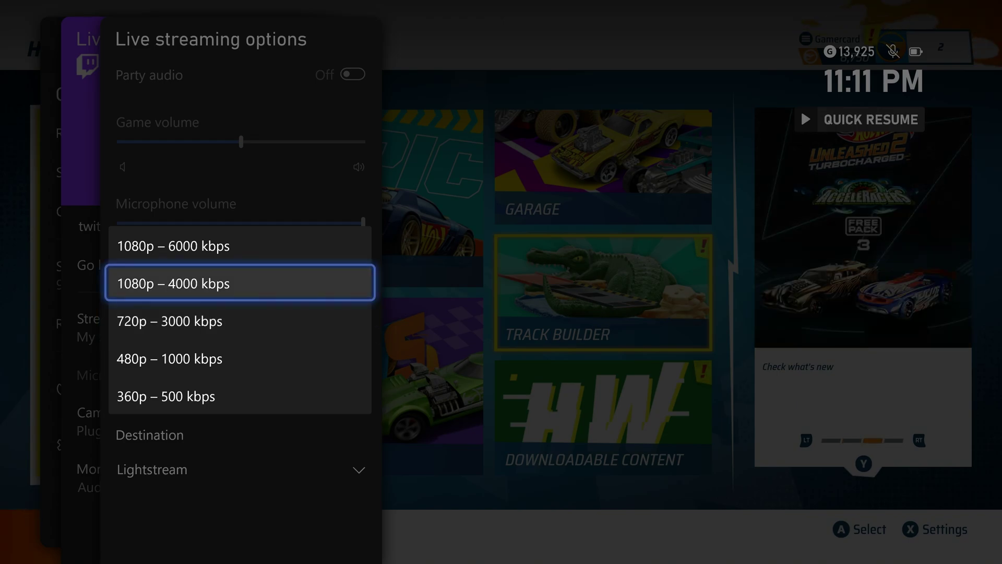
key("Down")
key("Up")
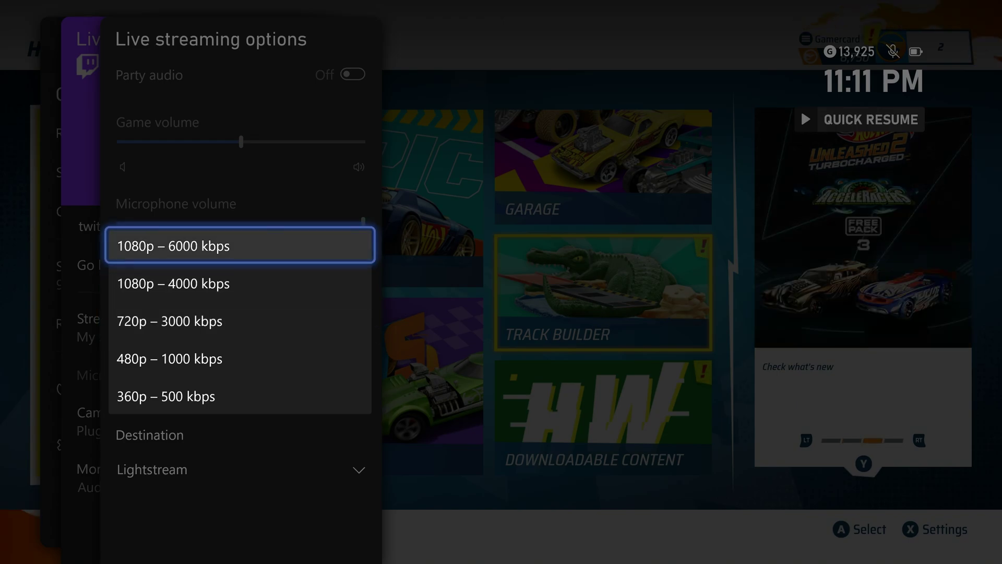
key("Down")
key("Down")
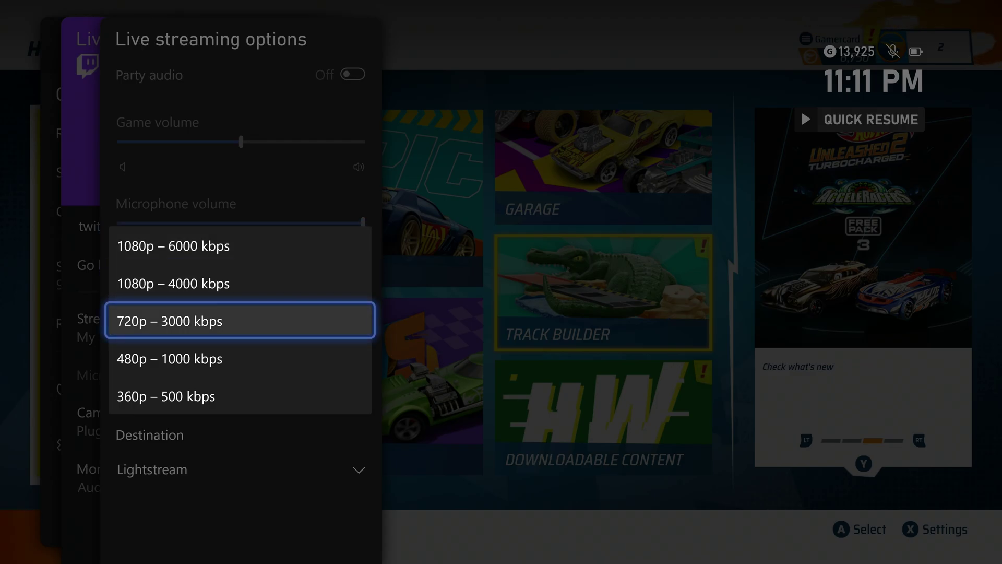
key("Escape")
key("Down")
key("Down")
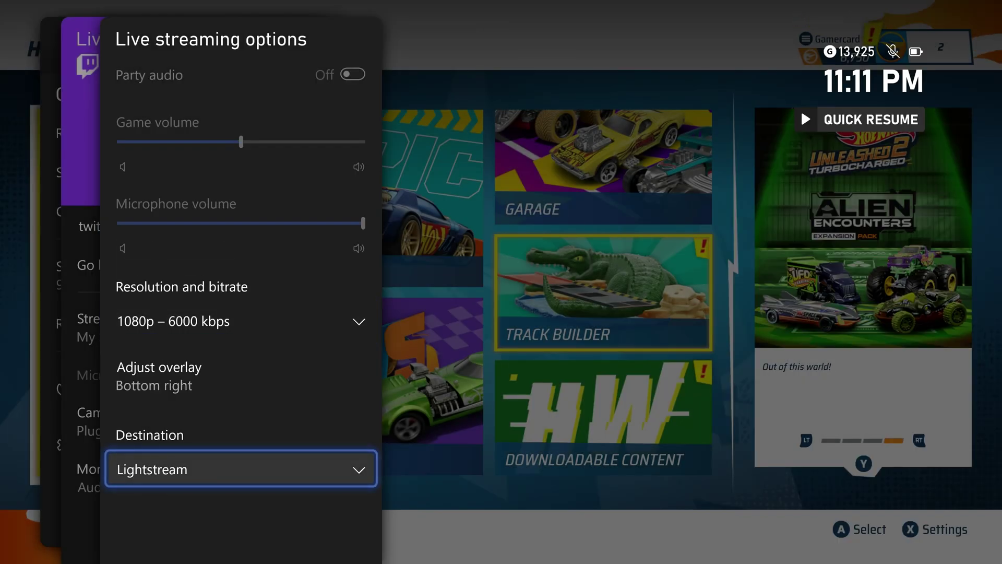
- Keep Lightstream as the streaming destination and move back up toward Go live now
key("Return")
key("Up")
key("Return")
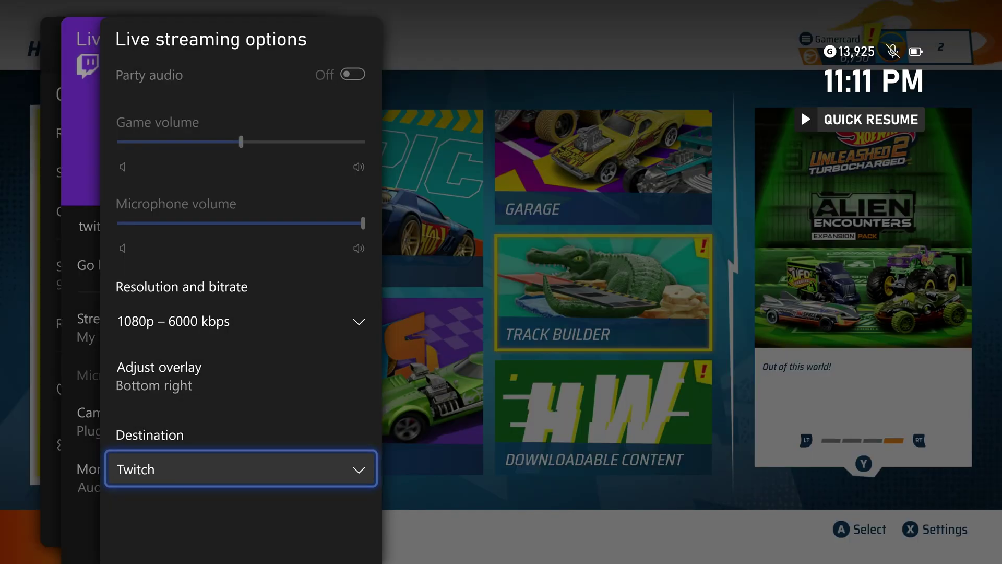
key("Return")
left_click(240, 469)
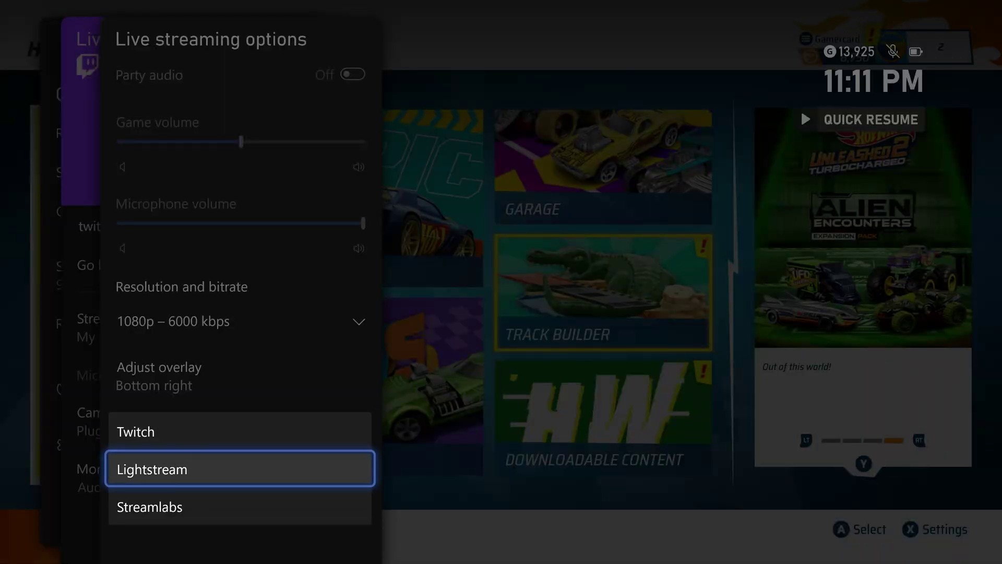
key("Return")
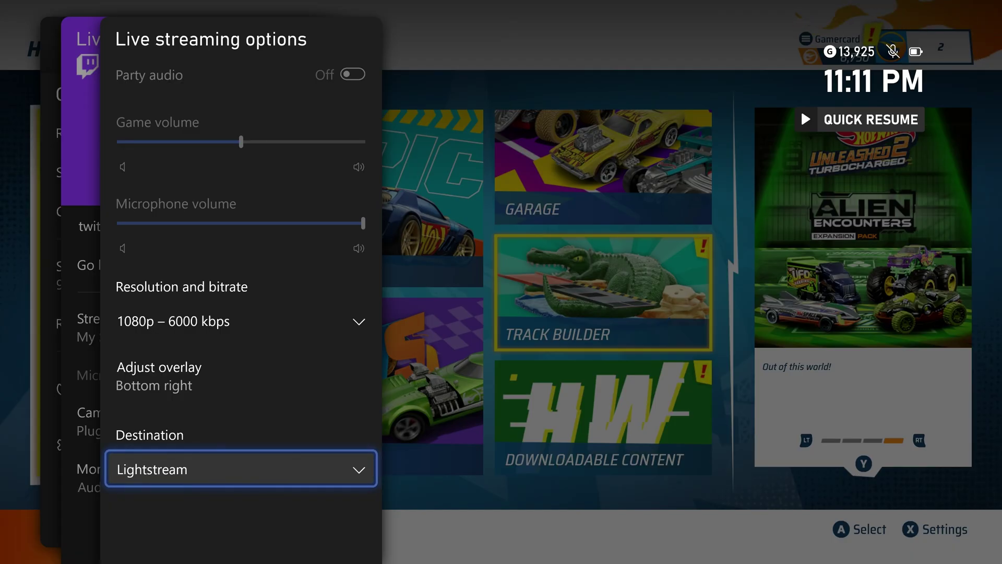
key("Escape")
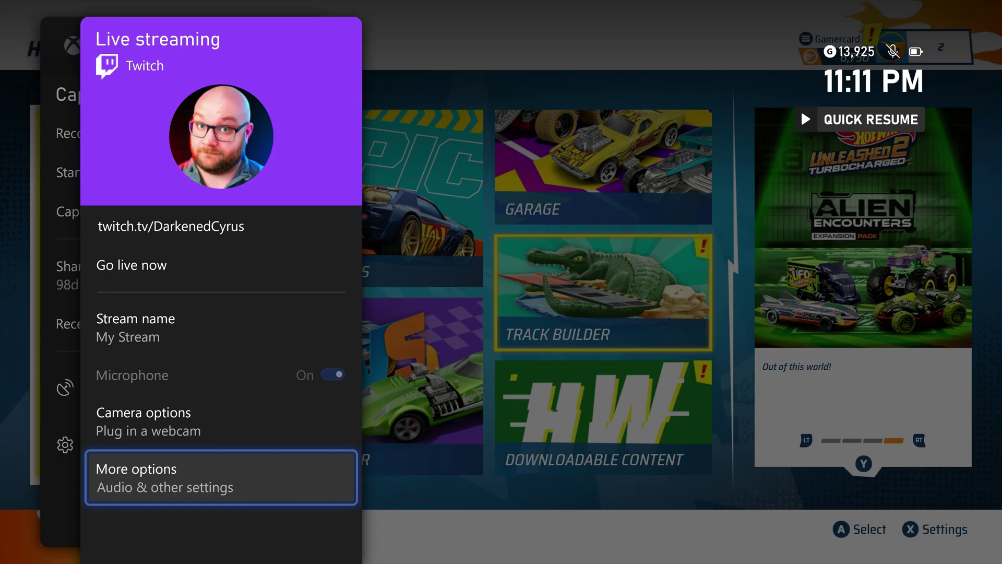
key("Up")
key("Up")
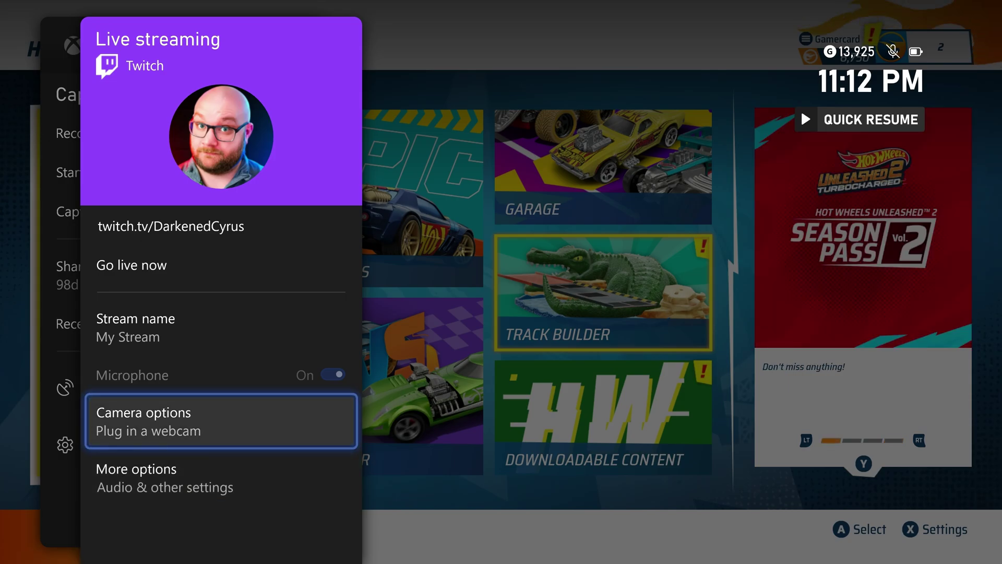
key("Up")
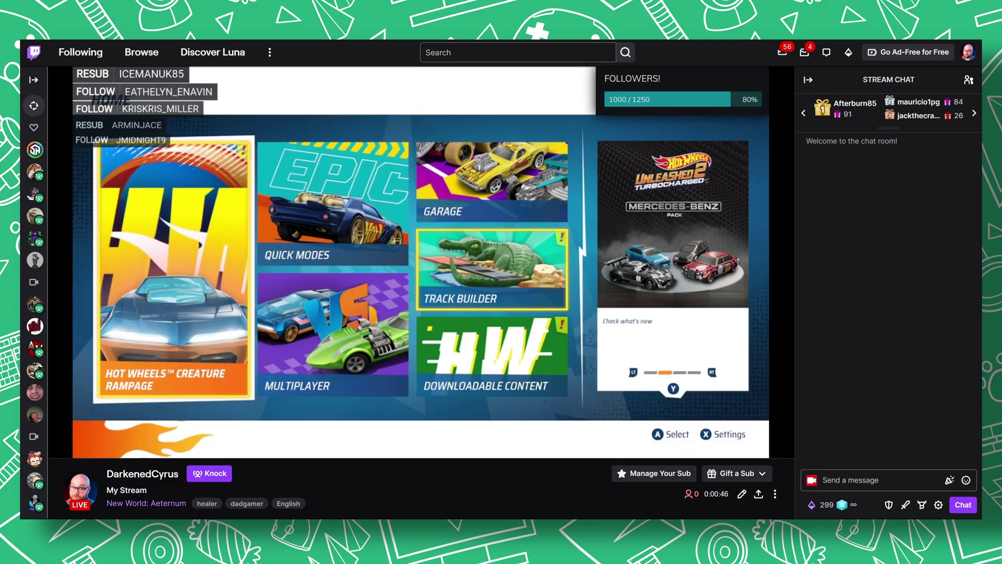
- Check the live stream on Twitch, then put the host's webcam on stage as a bottom-left inset
mouse_move(680, 86)
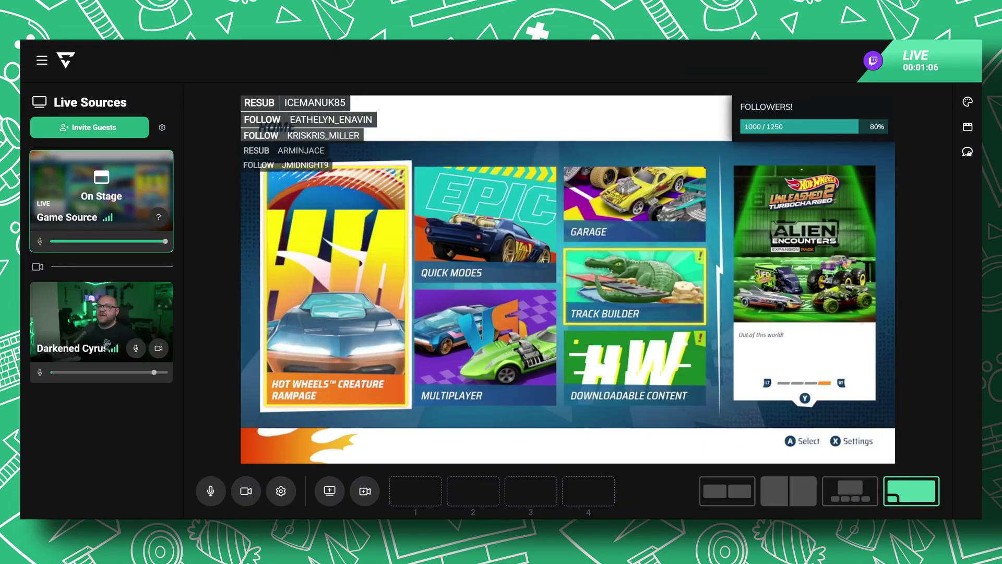
left_click(118, 319)
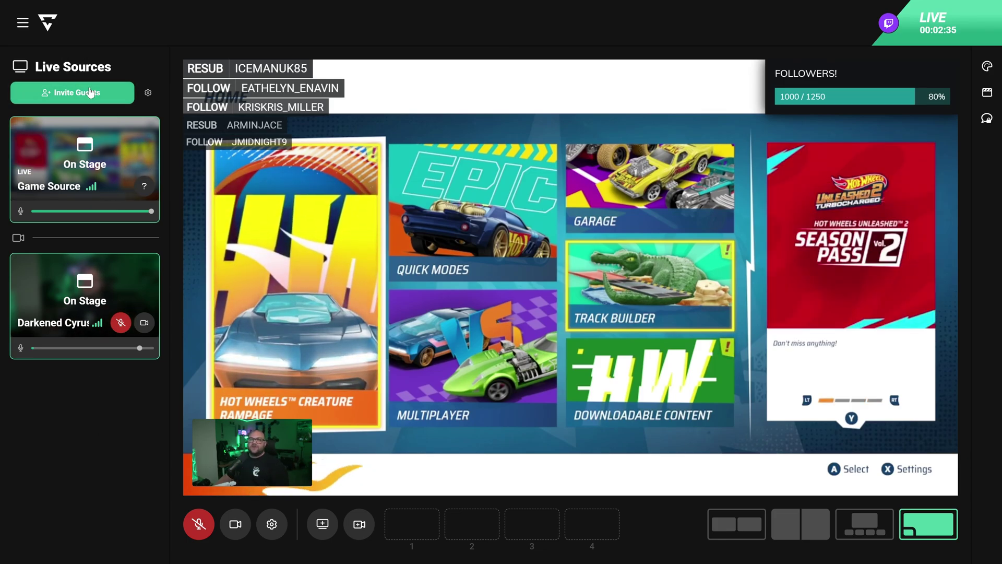
- Copy the Invite Guests link to the clipboard for a co-host
left_click(74, 96)
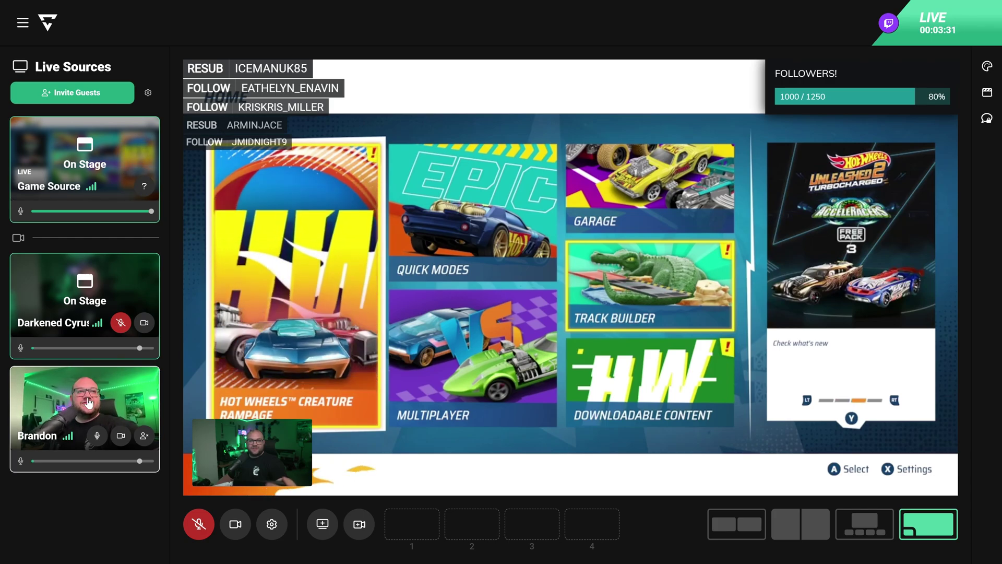
- Put the guest's webcam on stage and switch to the split, then side-by-side layout preset
left_click(92, 401)
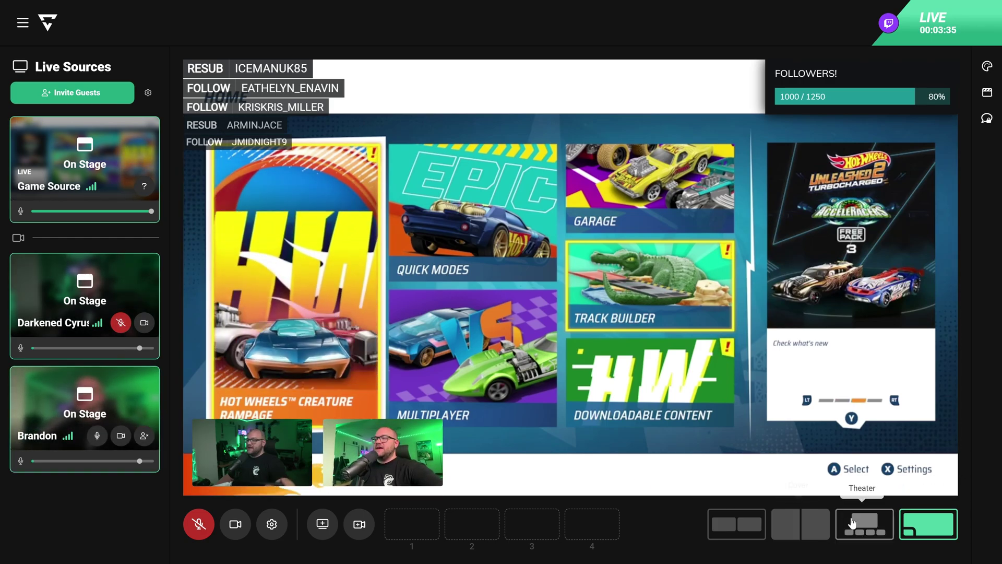
left_click(800, 526)
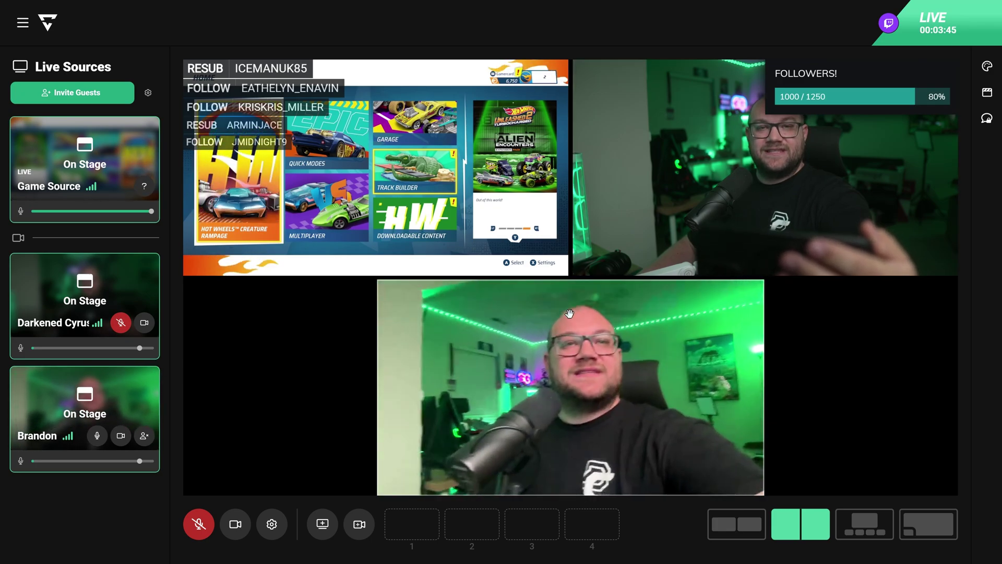
left_click(733, 525)
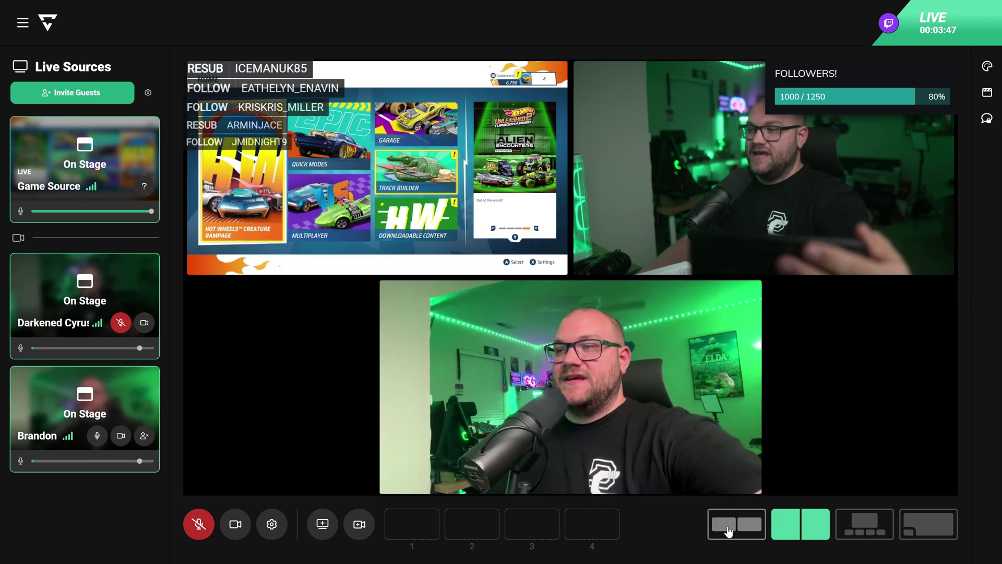
- Apply the purple space background from the Brand panel behind the game and both webcams
left_click_drag(622, 362, 755, 172)
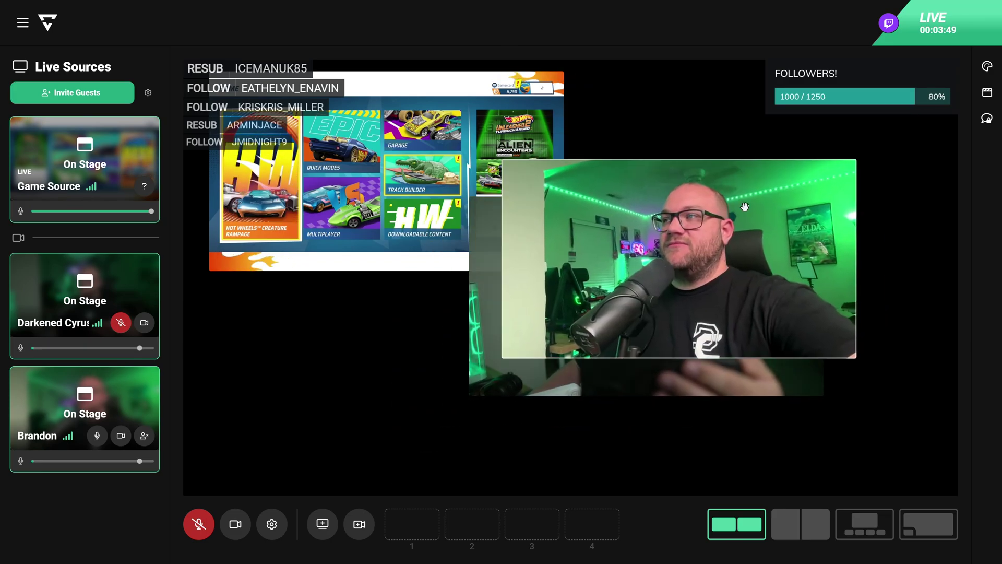
left_click(987, 66)
scroll(822, 438, "down", 3)
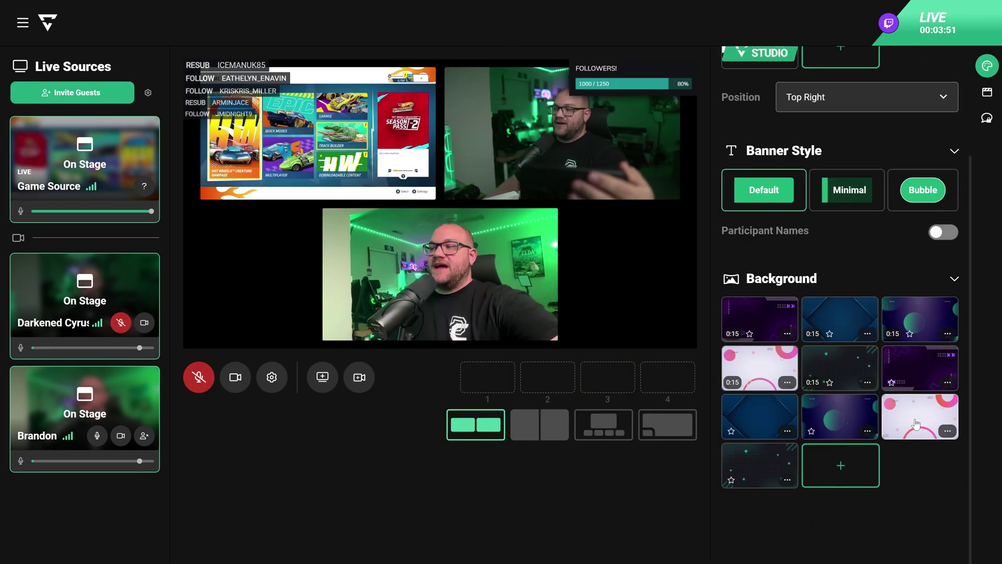
left_click(914, 320)
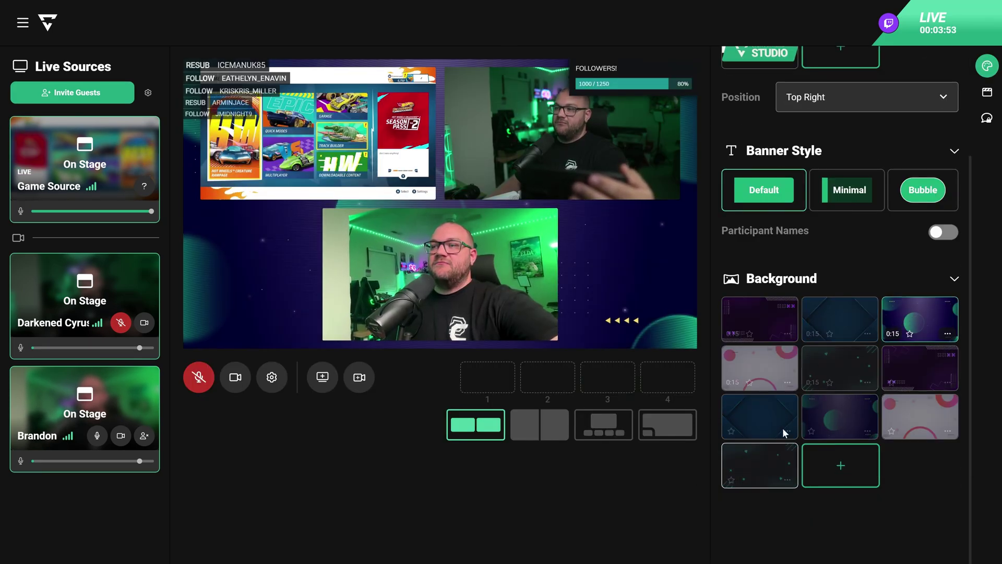
left_click(987, 67)
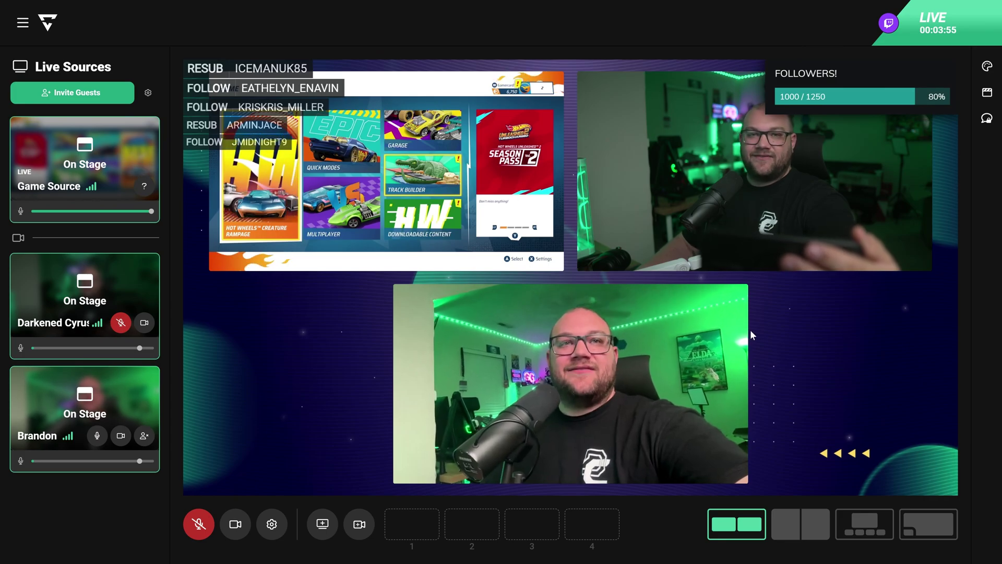